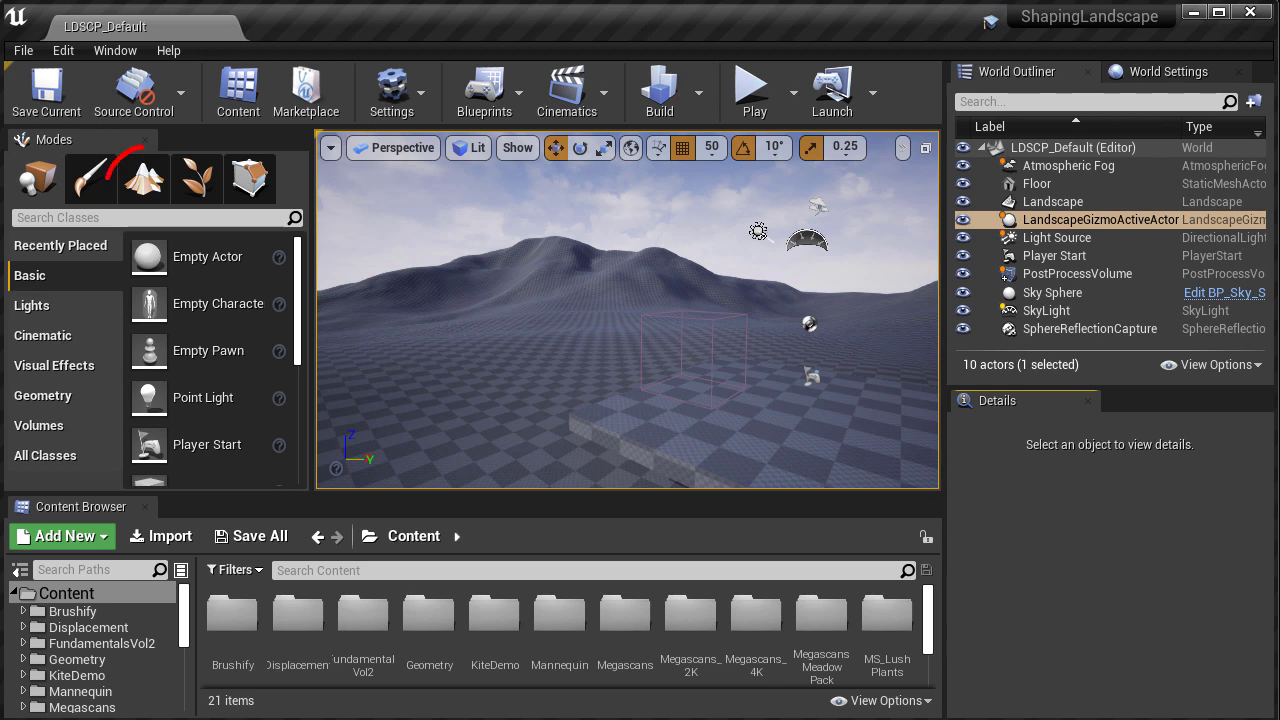
- Enter Landscape mode from the Modes panel, enlarge the tool panel, and return to Sculpt
click(158, 188)
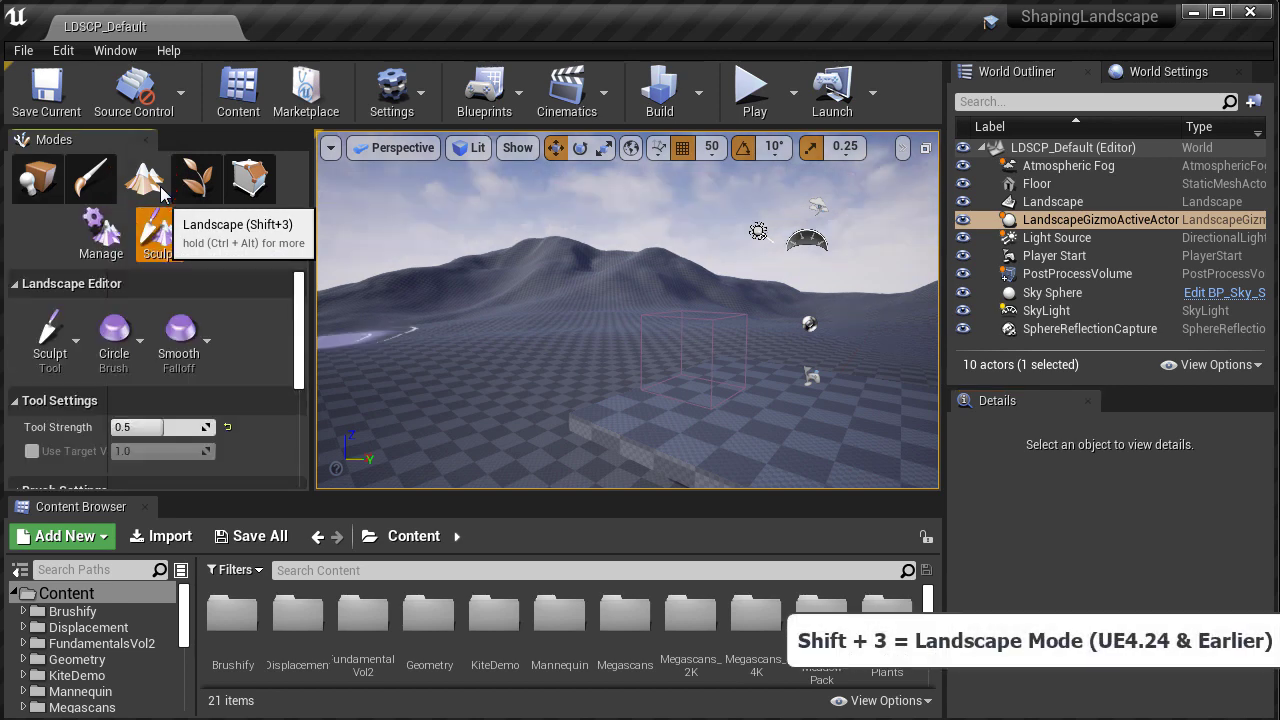
click(100, 235)
scroll(288, 371, down, 1)
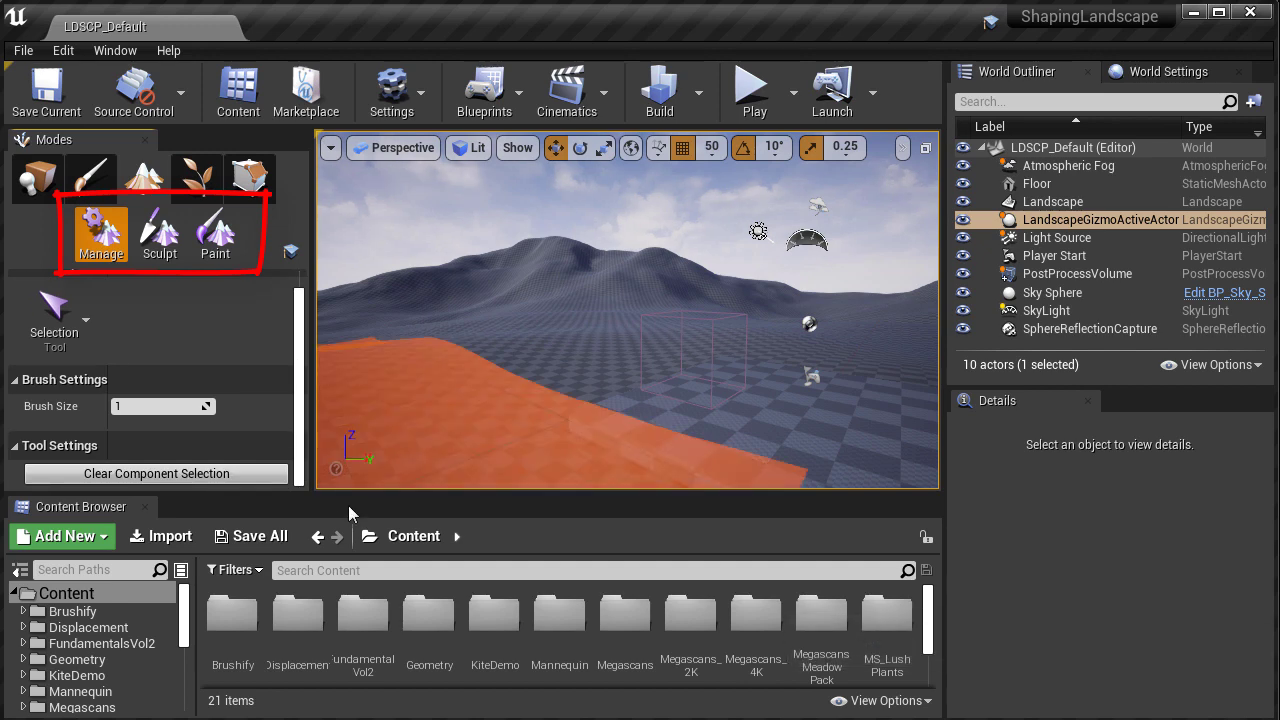
click(340, 470)
drag(365, 494, 365, 548)
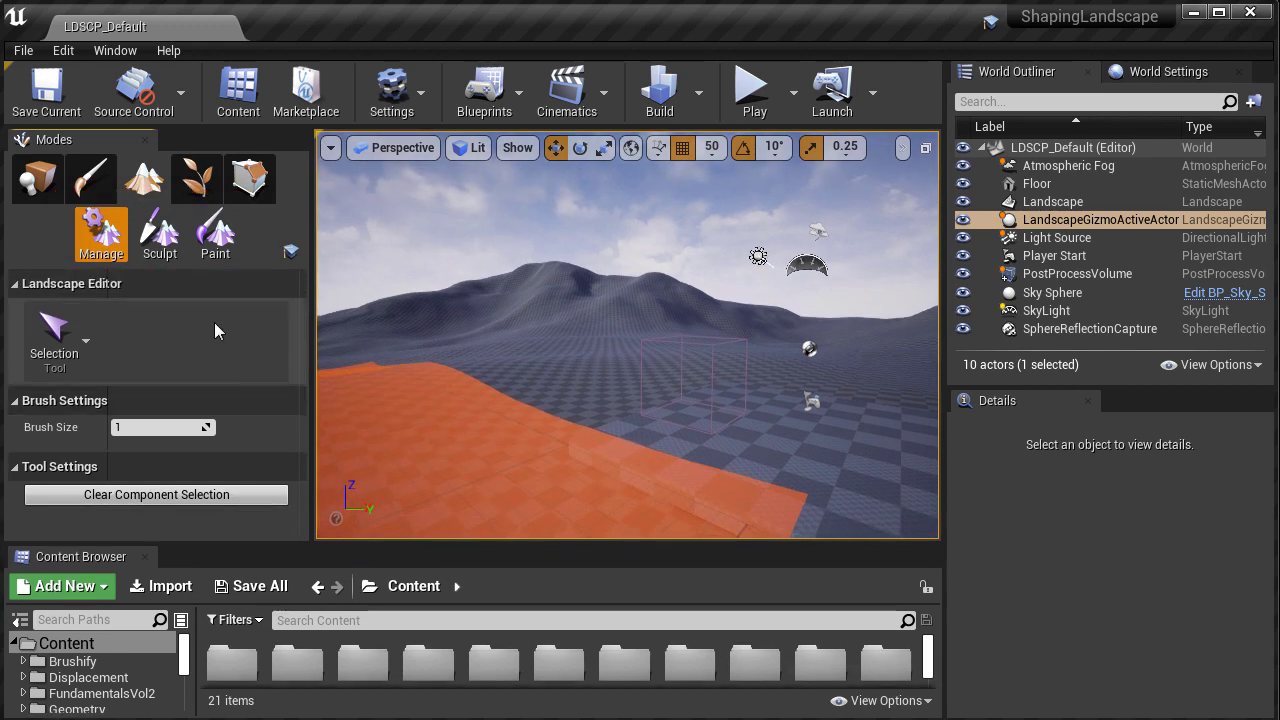
click(160, 235)
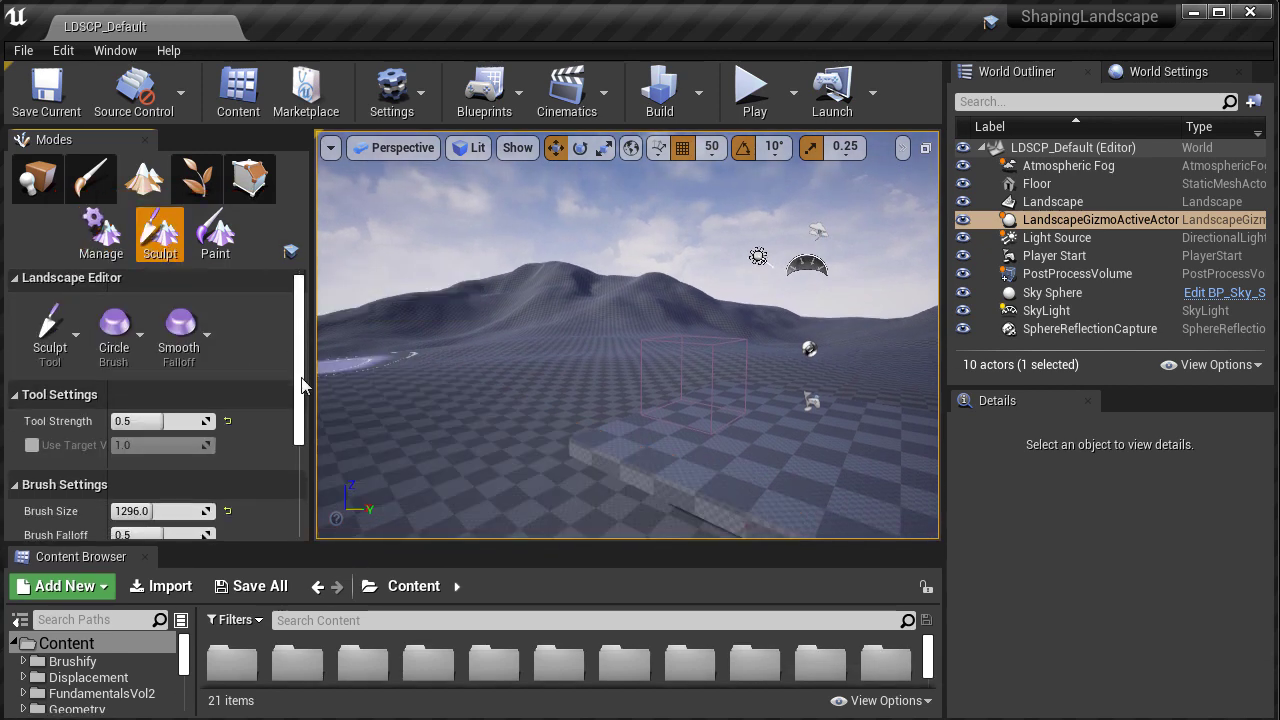
scroll(309, 456, down, 3)
scroll(305, 398, up, 1)
scroll(305, 398, up, 2)
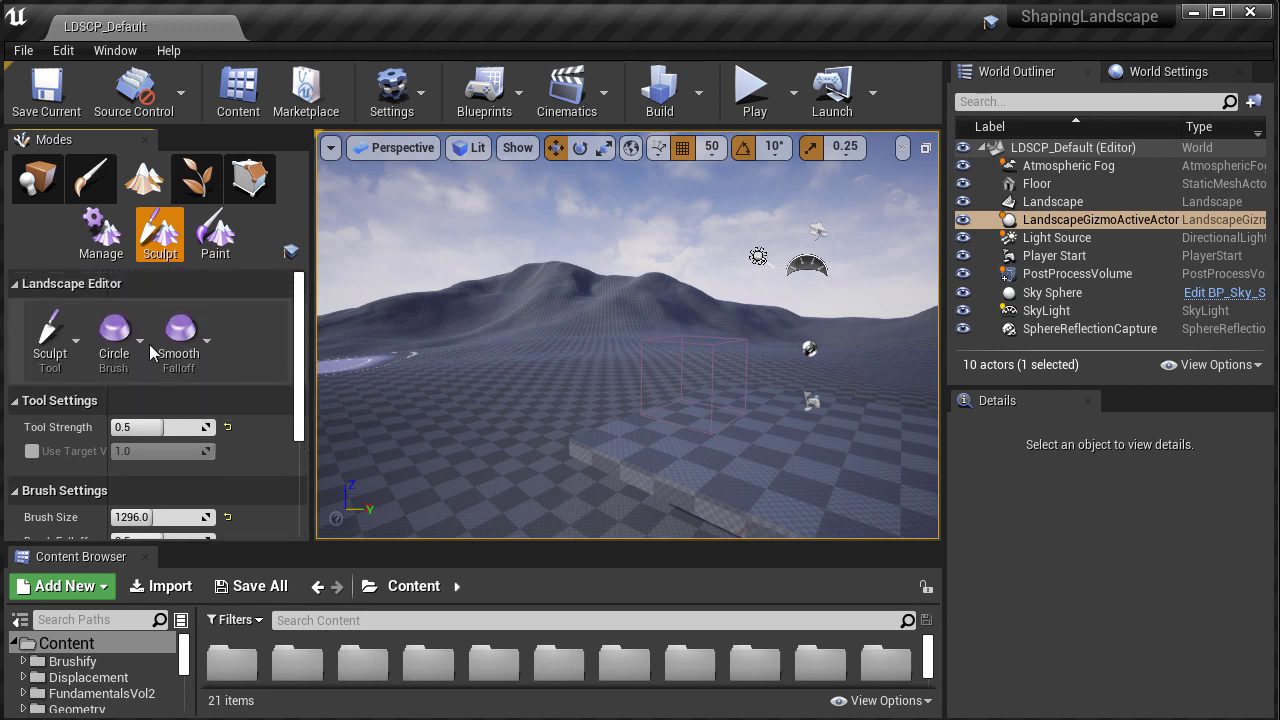
click(72, 348)
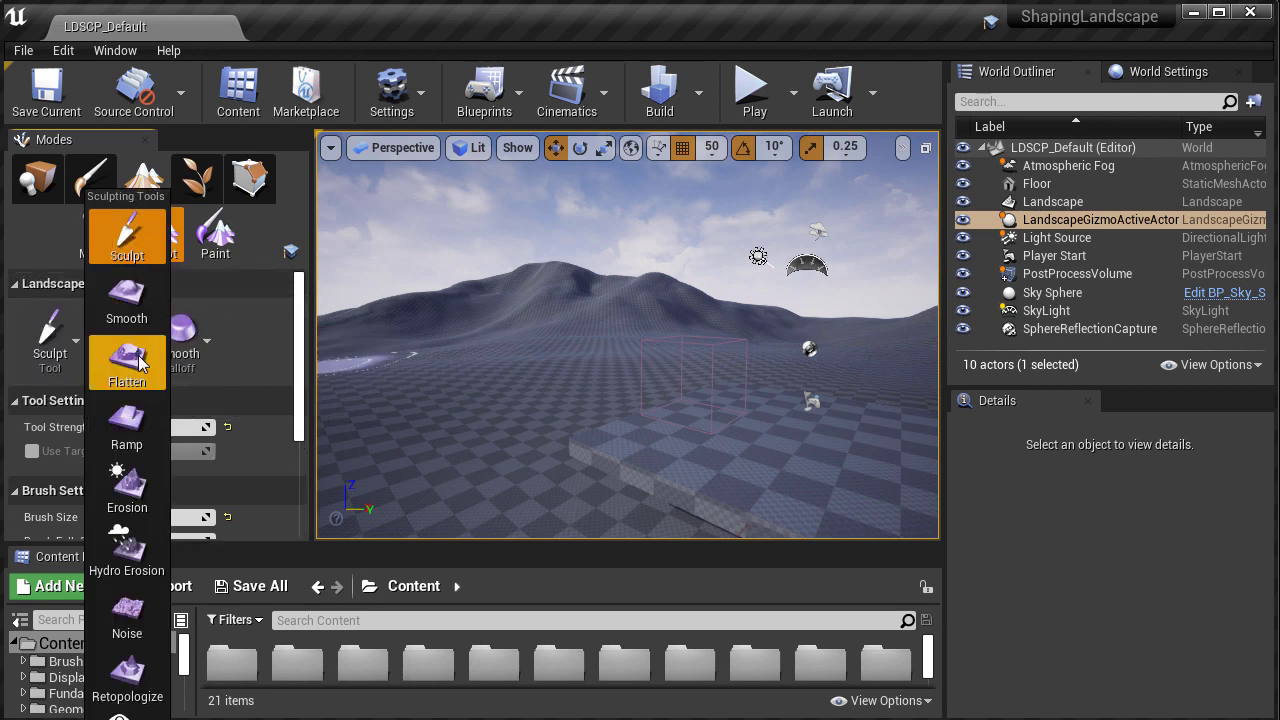
click(180, 335)
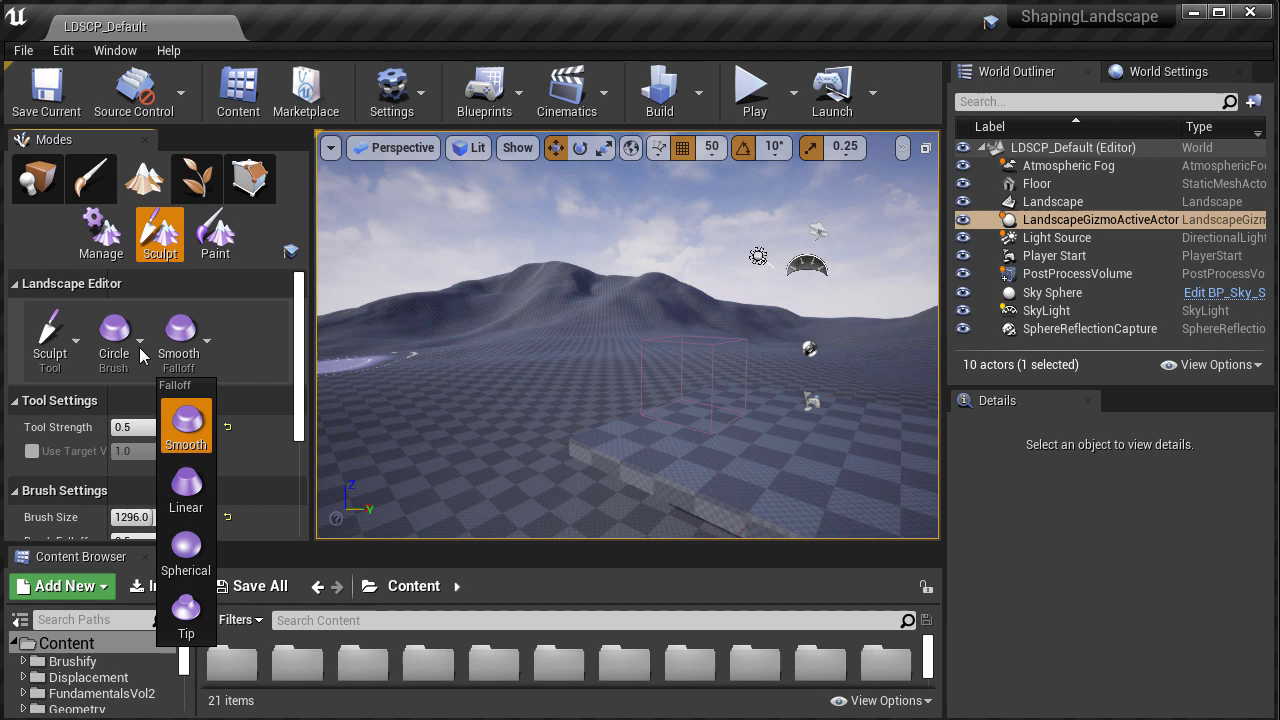
click(114, 335)
click(129, 480)
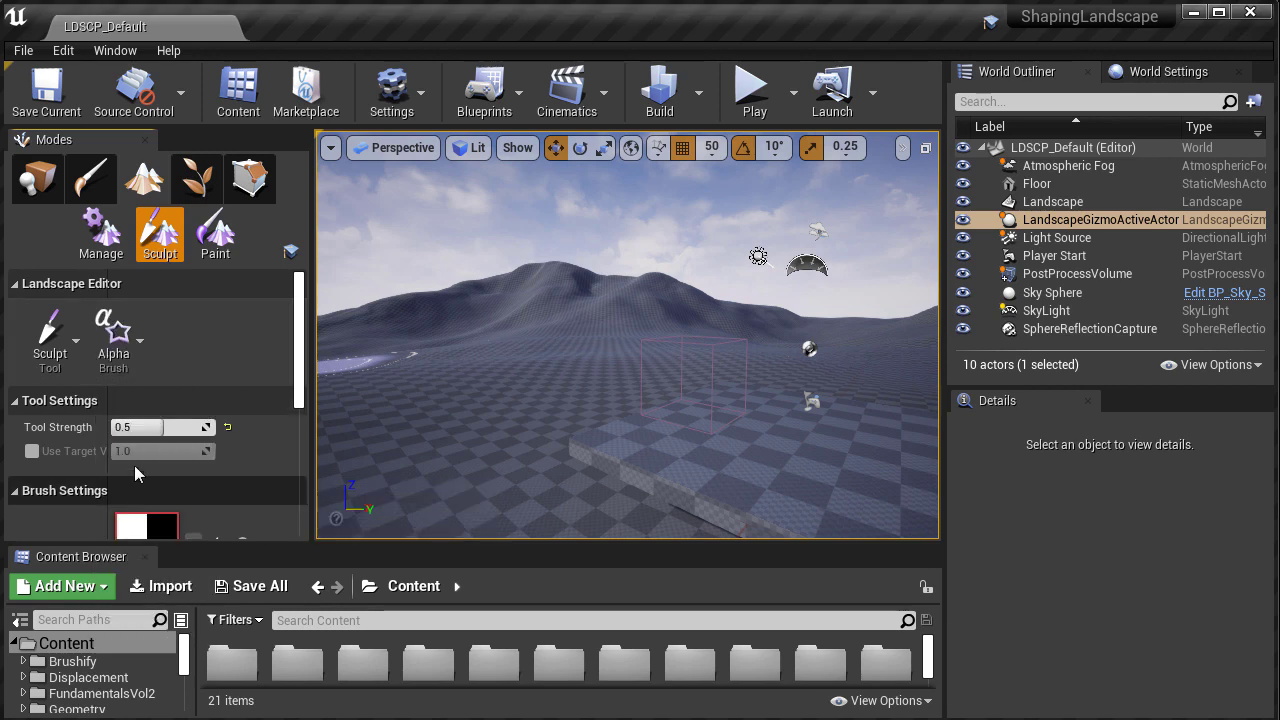
scroll(150, 440, down, 2)
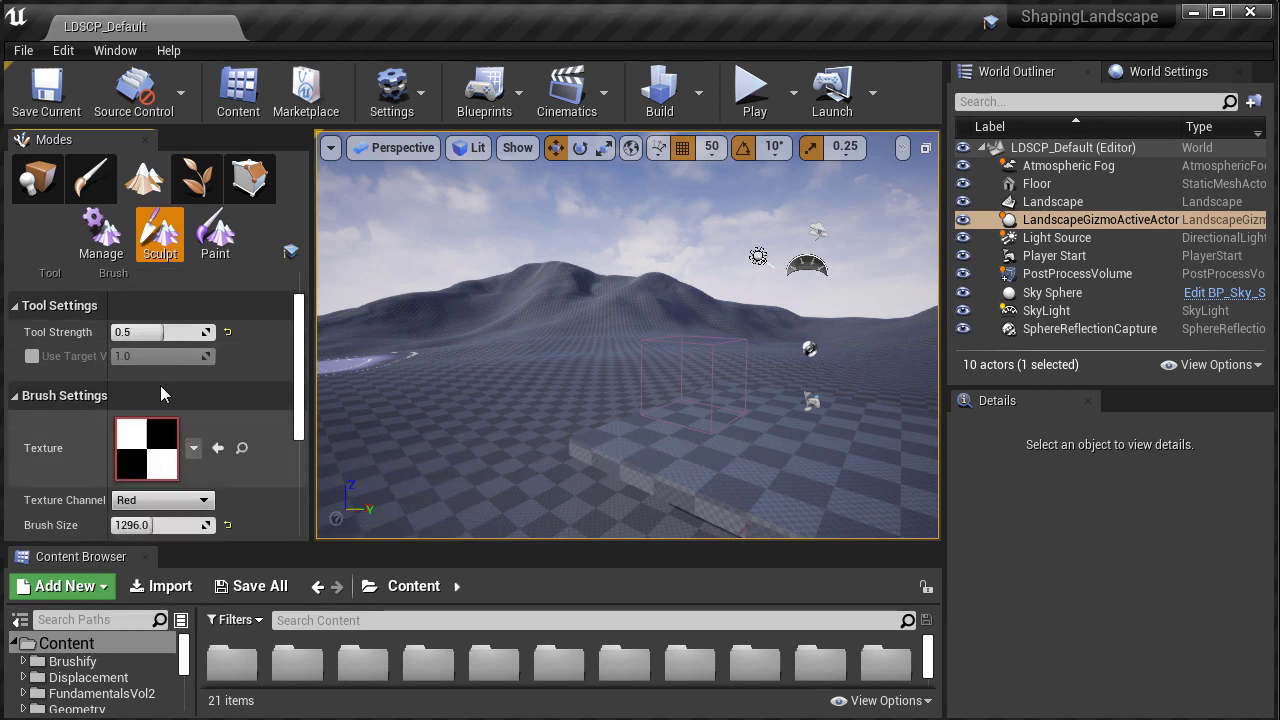
scroll(160, 383, up, 2)
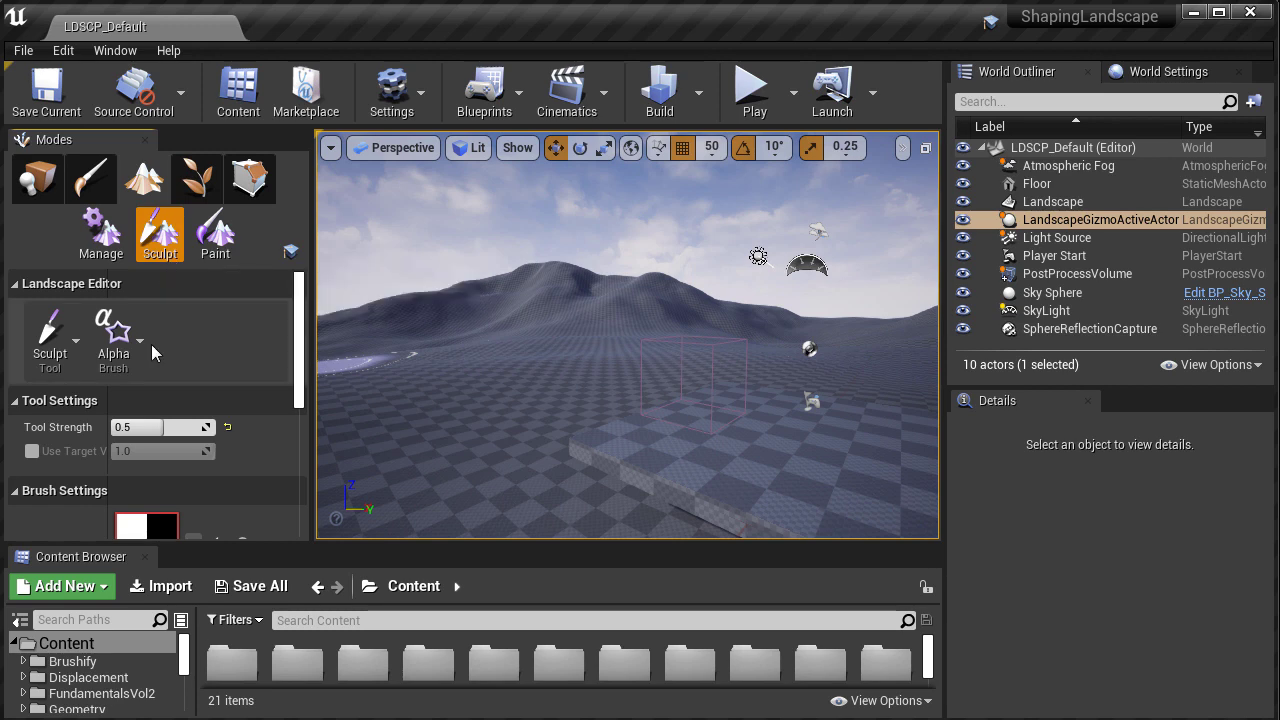
click(114, 330)
click(126, 418)
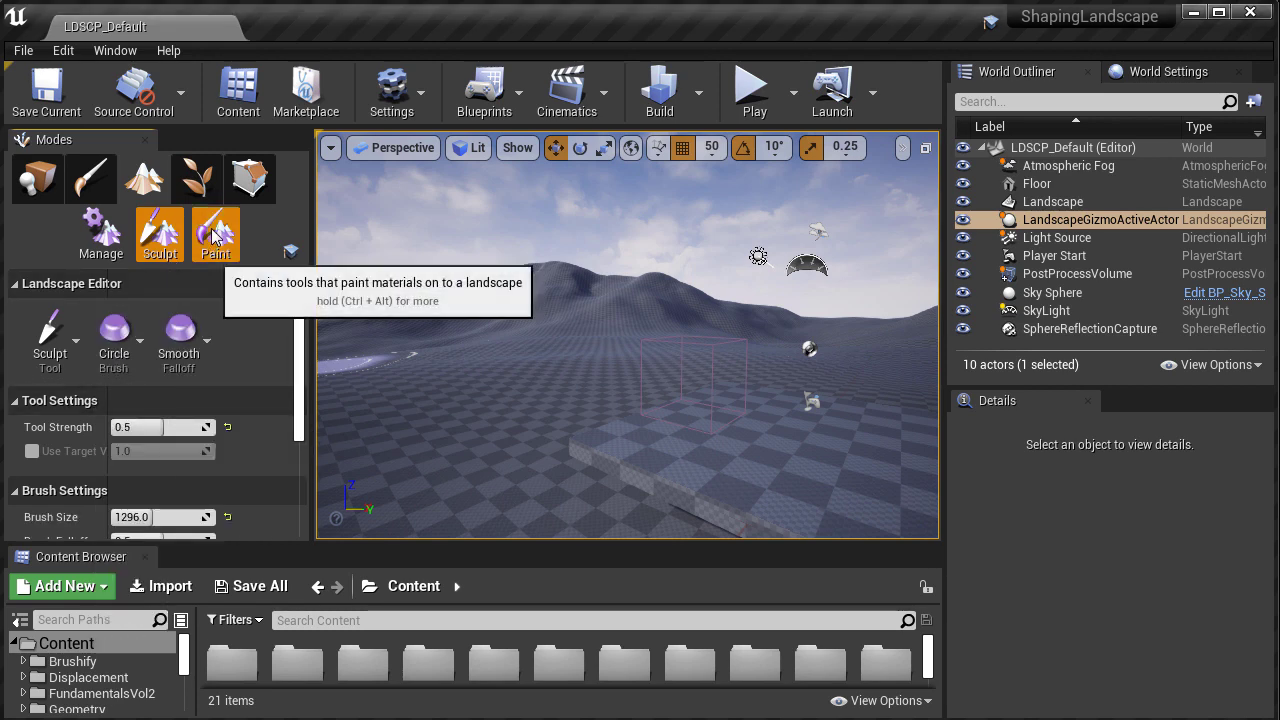
click(215, 232)
click(70, 342)
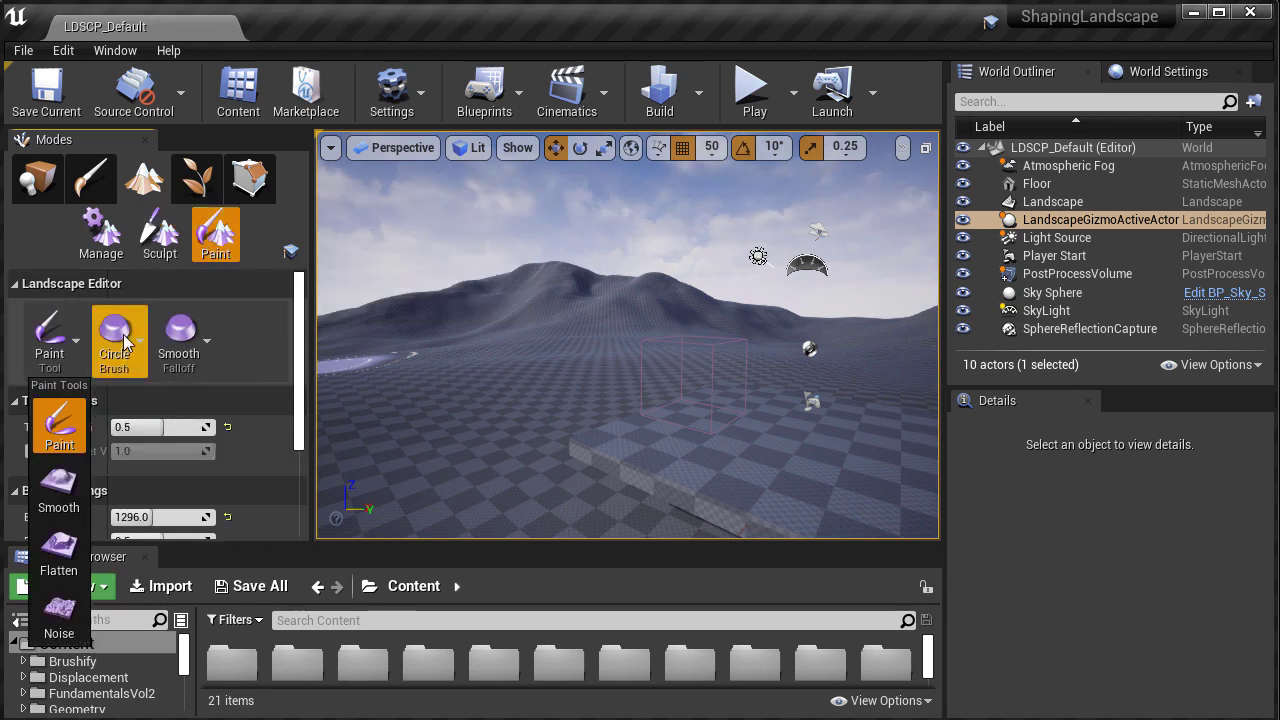
click(114, 335)
click(205, 343)
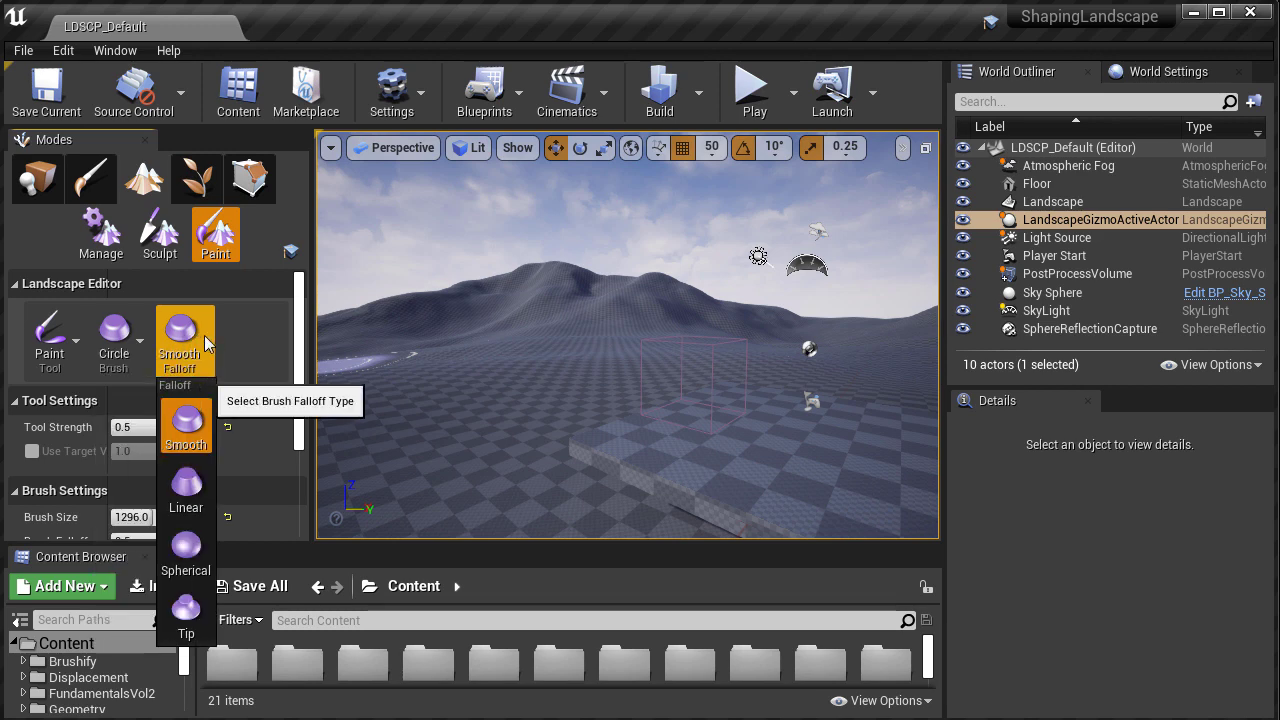
click(76, 345)
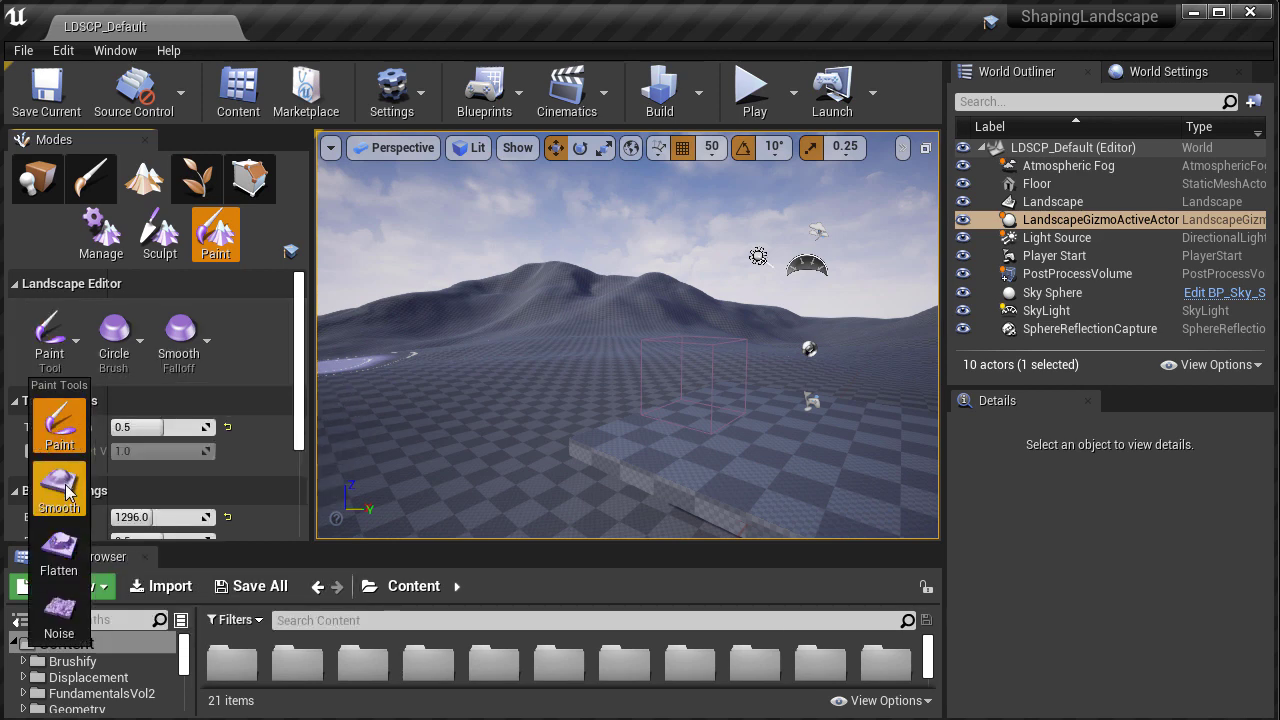
click(68, 505)
click(50, 330)
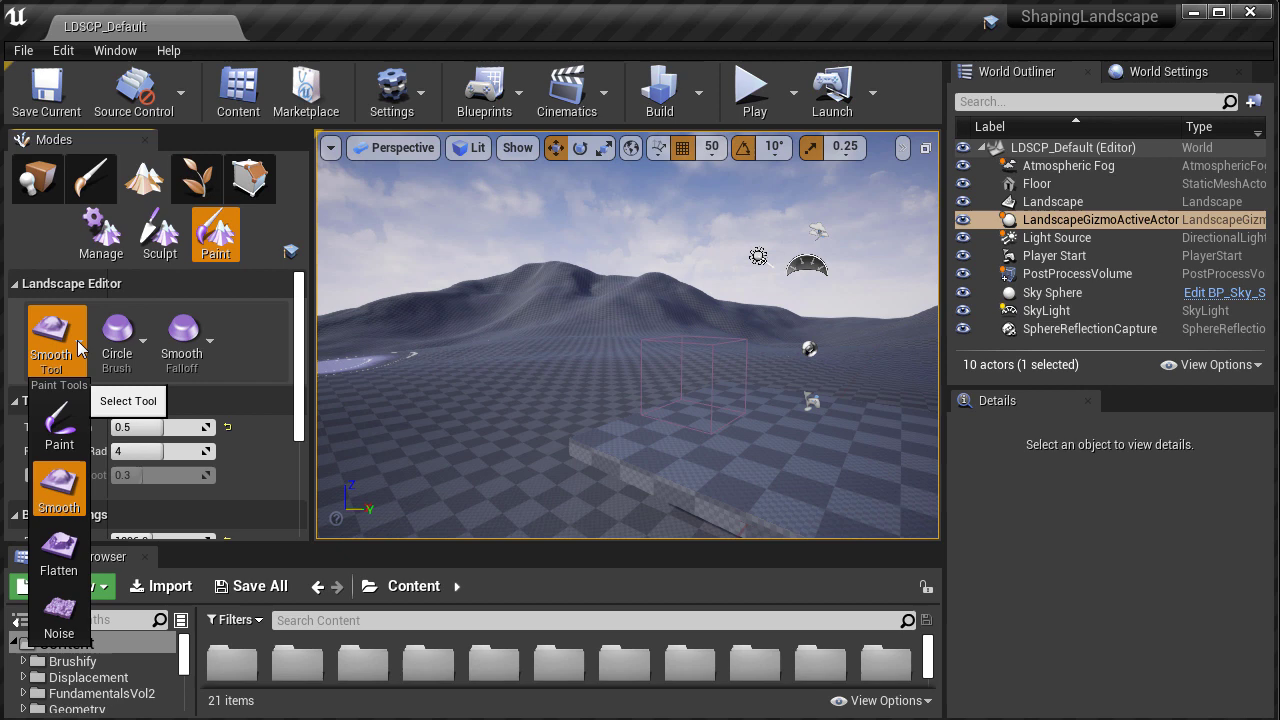
click(58, 440)
click(162, 235)
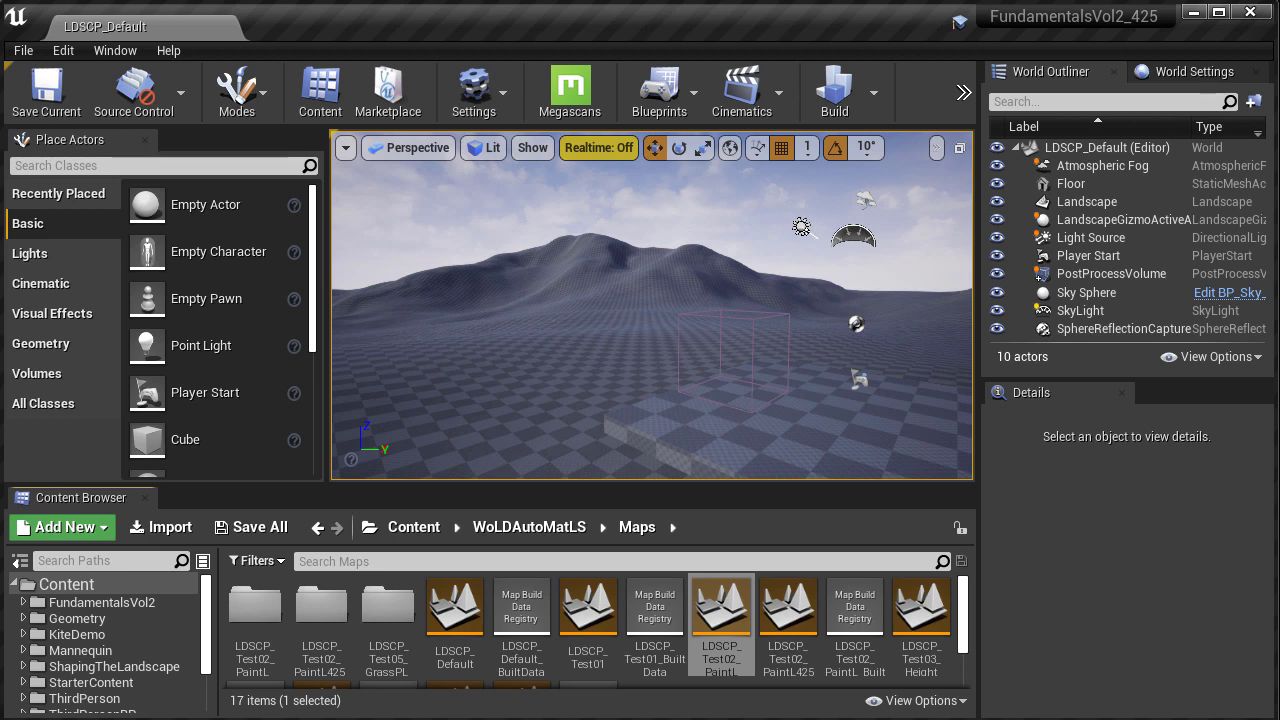
- Open the Modes dropdown on the main toolbar of the 4.25 project
click(262, 96)
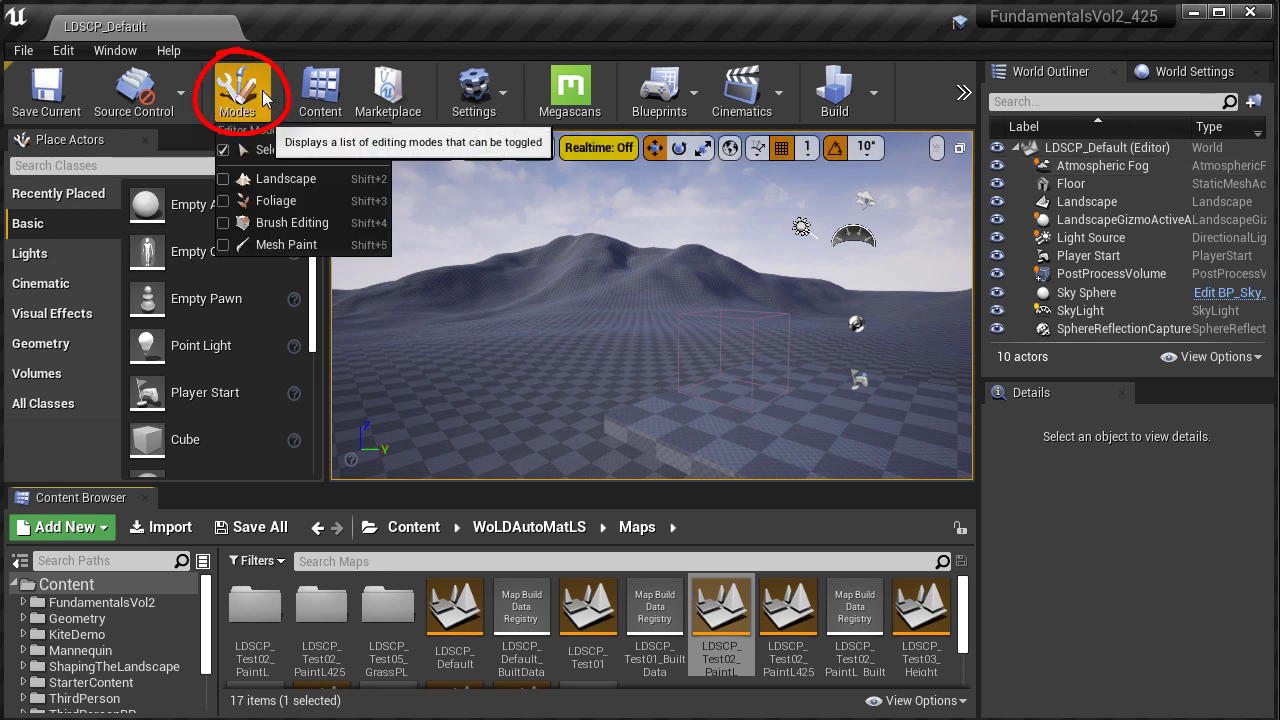
- Choose Landscape from the Modes dropdown and dock Place Actors as a tab beside Details
click(347, 180)
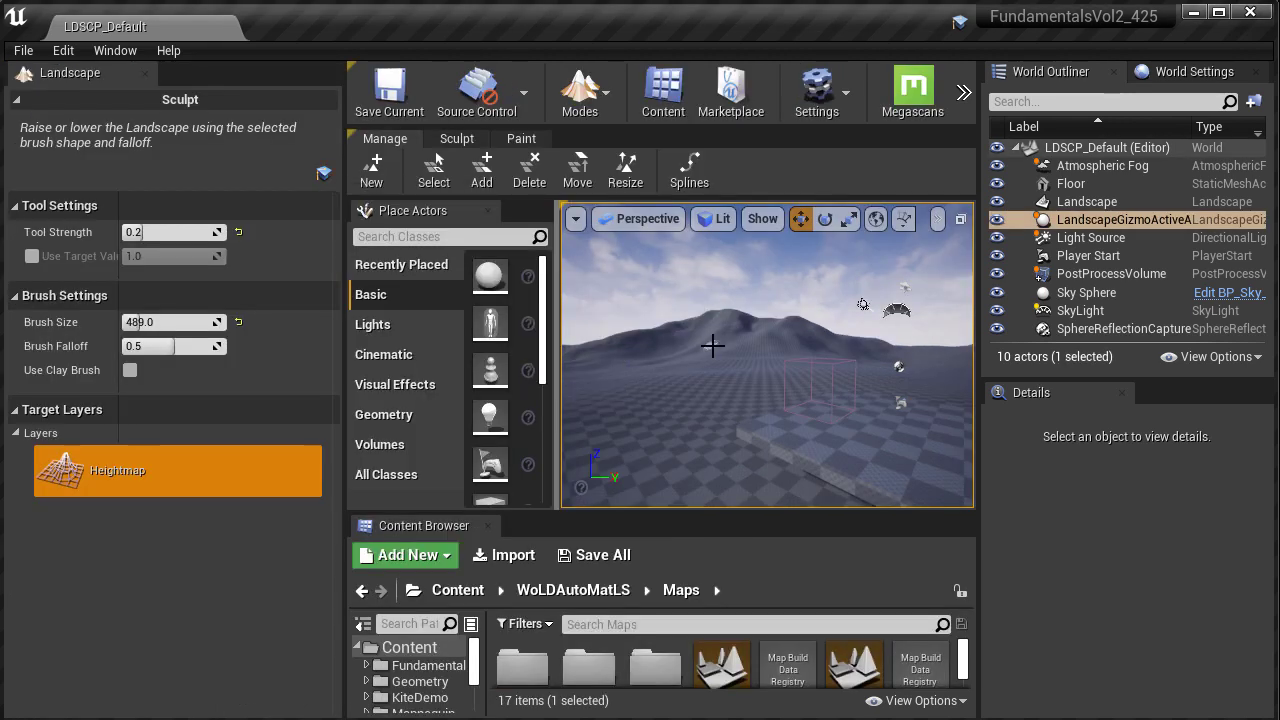
right_drag(713, 346, 713, 362)
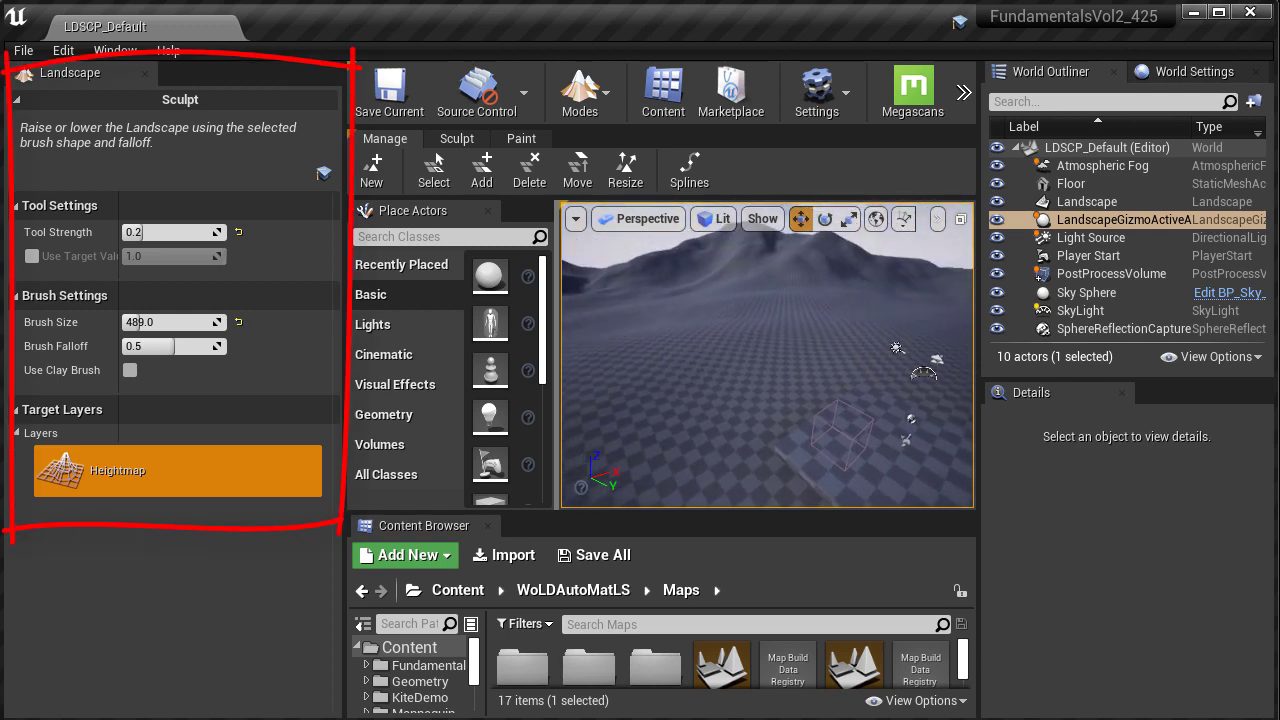
drag(405, 210, 1022, 396)
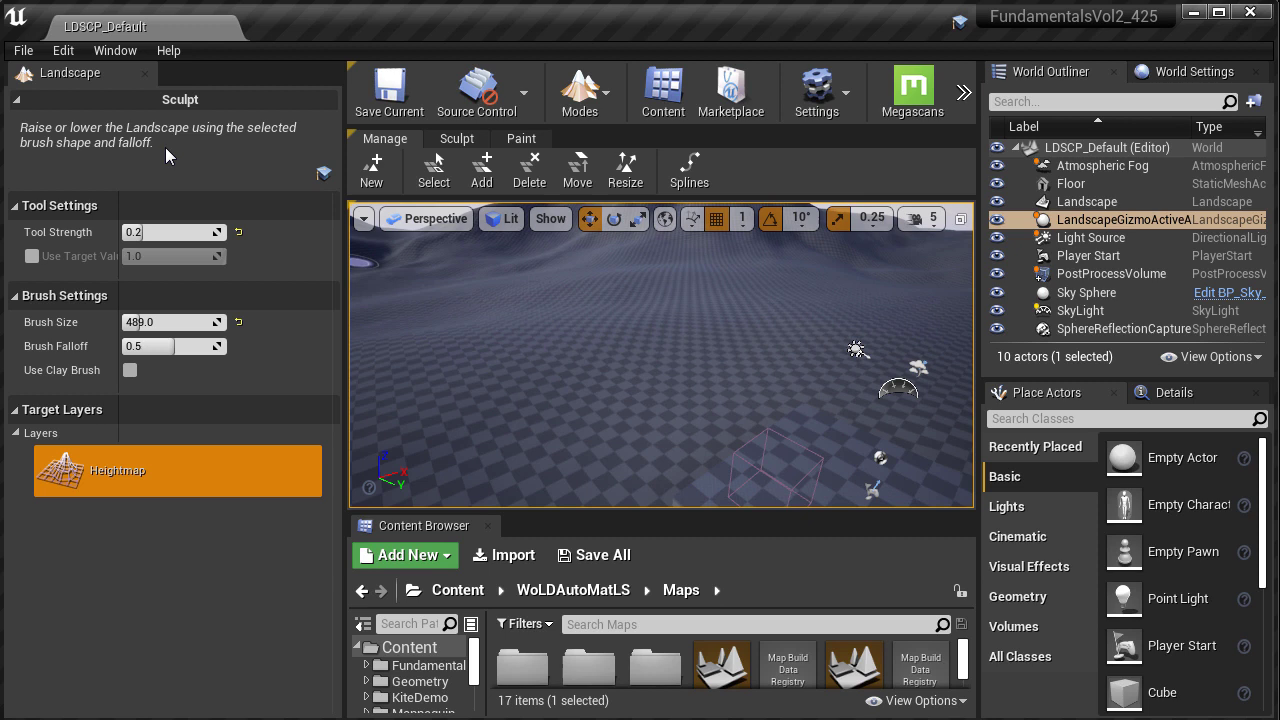
- Cycle through the Manage, Paint and Sculpt tabs, finishing on Sculpt with Strength 0.2
click(391, 142)
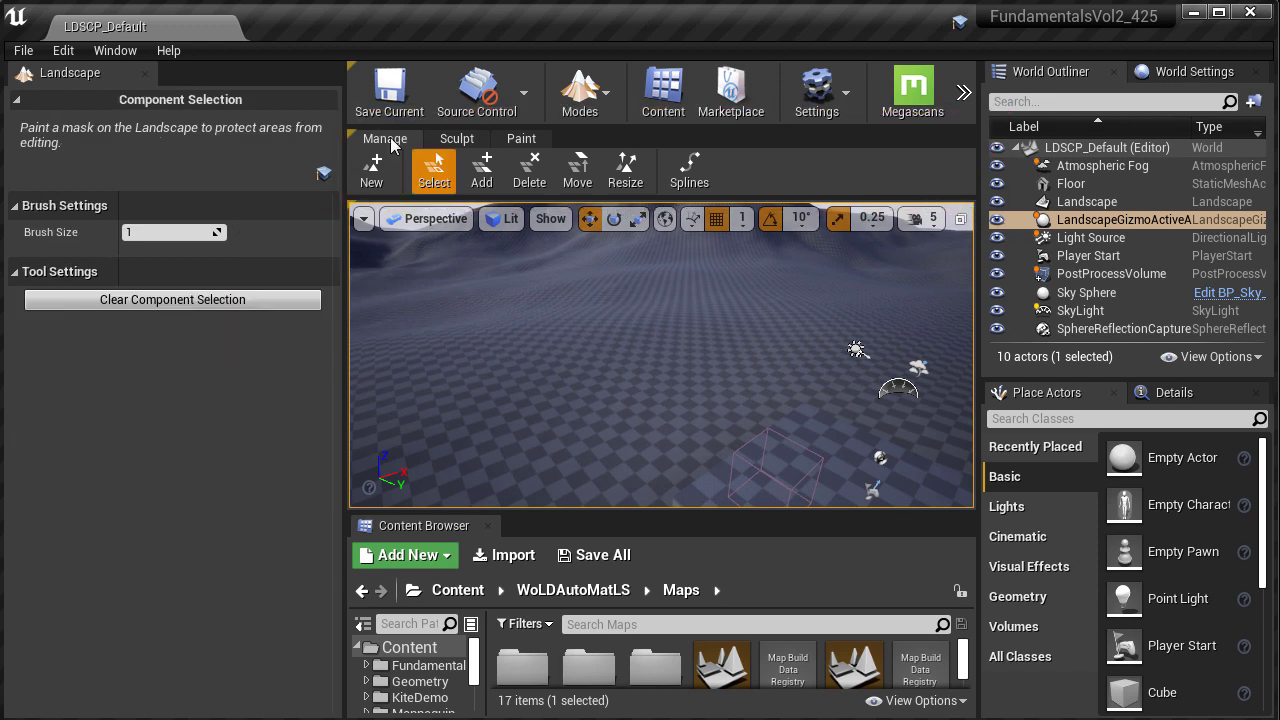
click(455, 140)
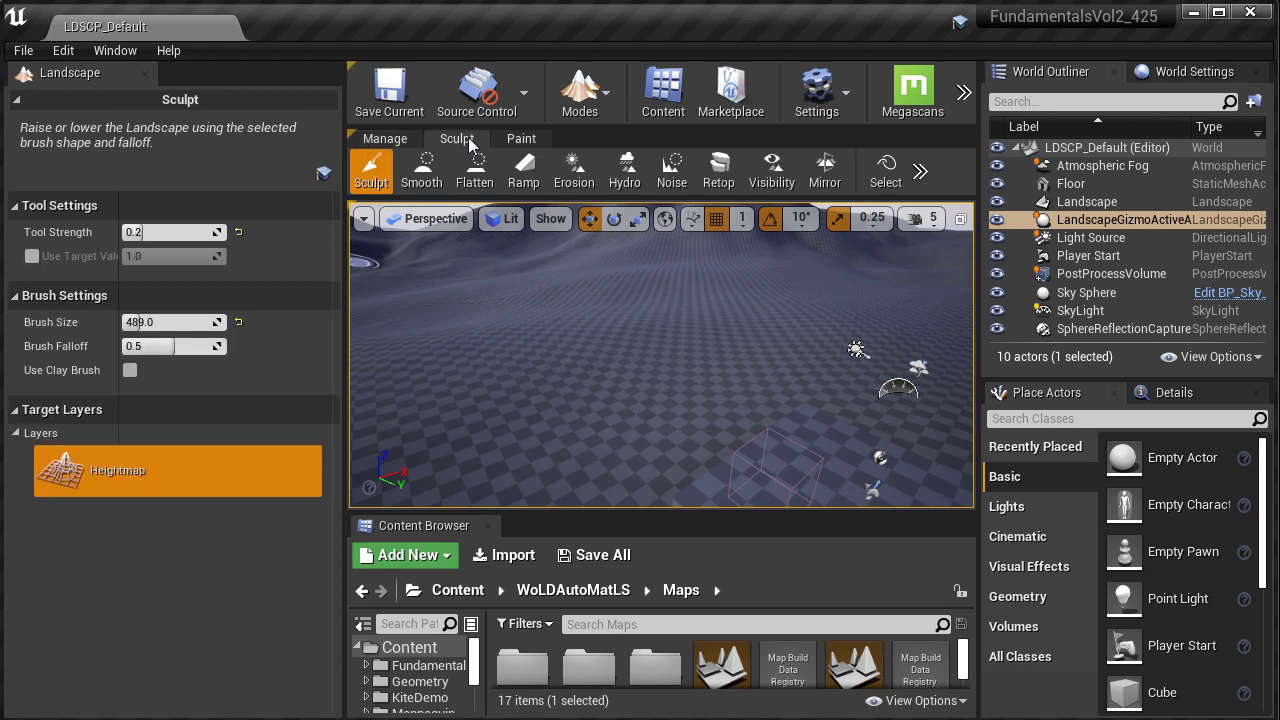
click(521, 140)
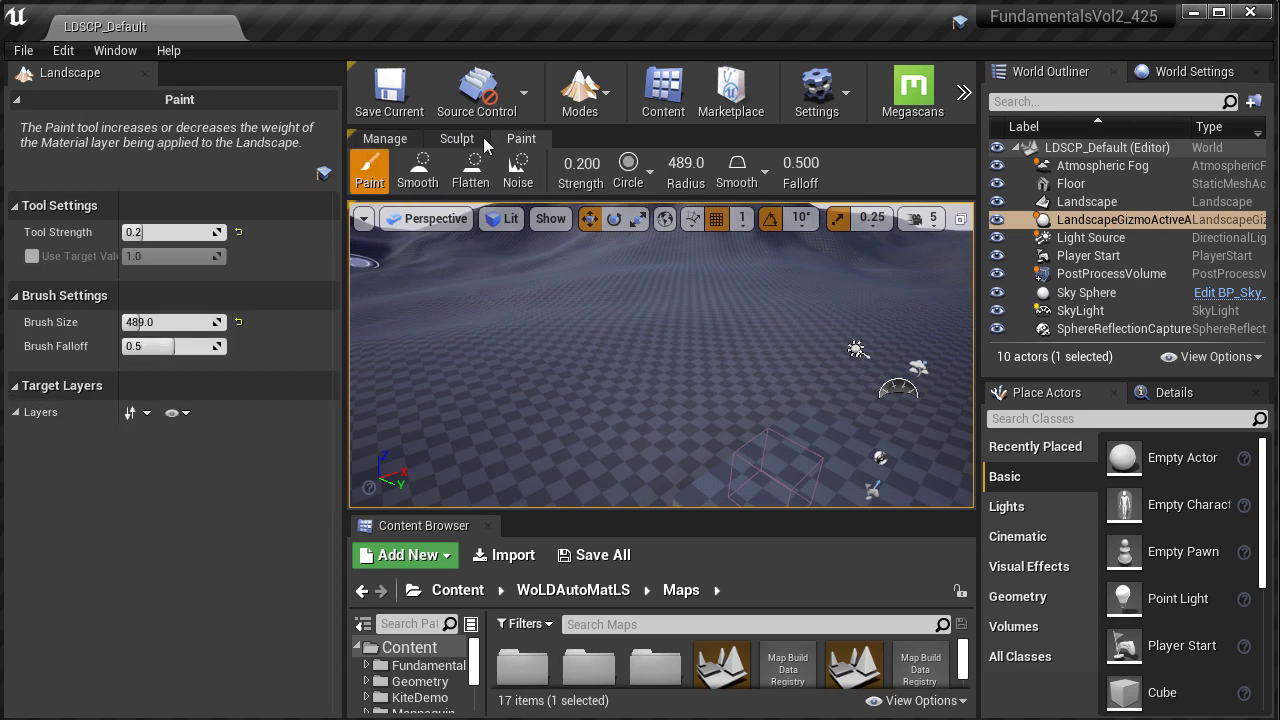
click(385, 139)
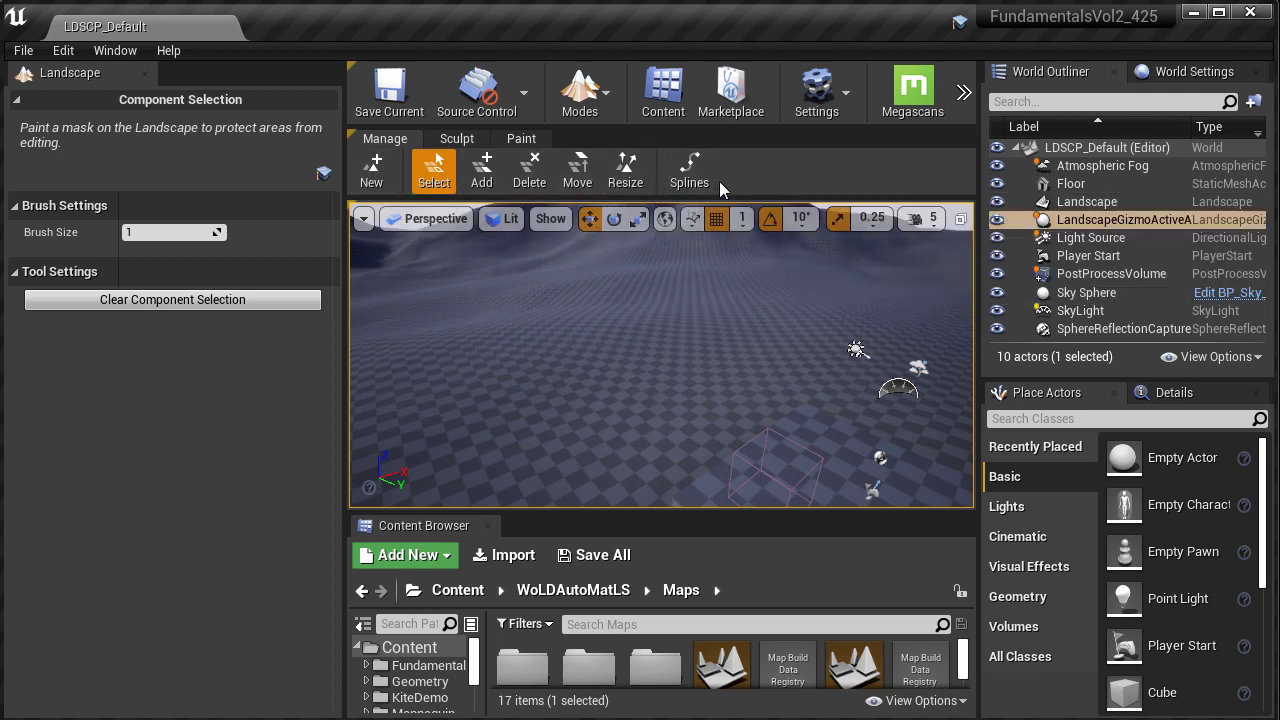
click(457, 139)
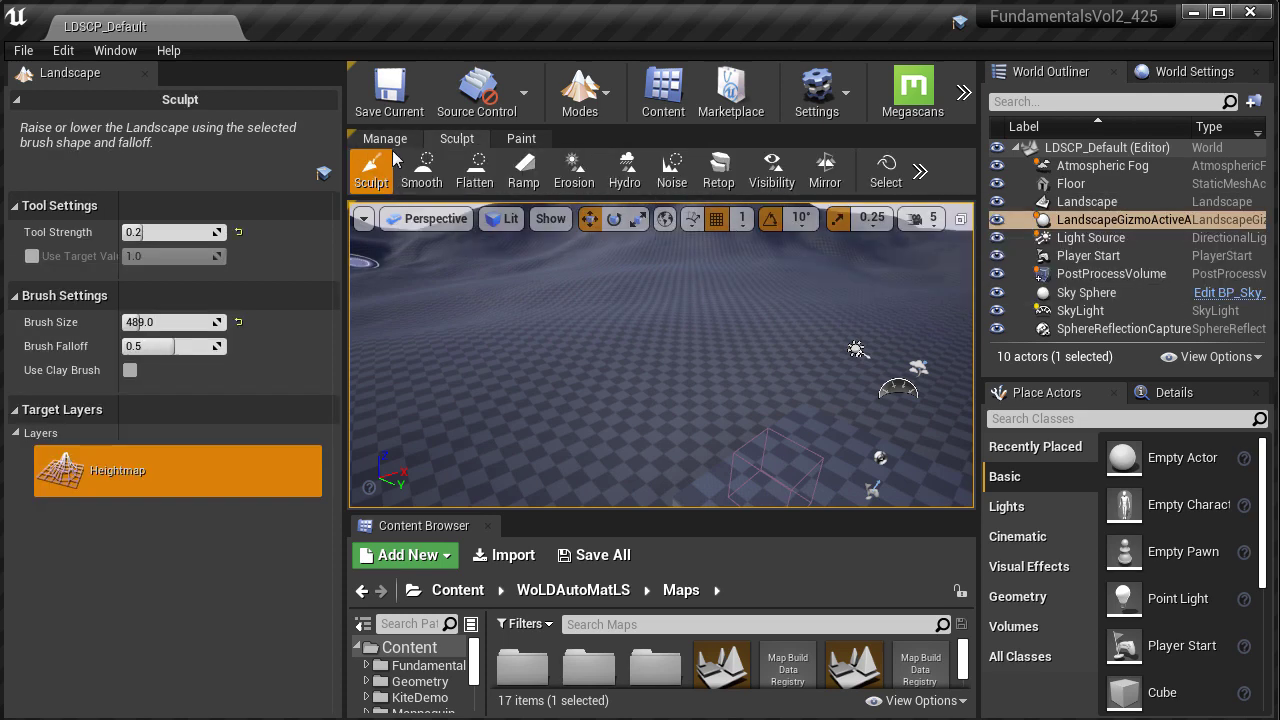
click(520, 139)
click(466, 140)
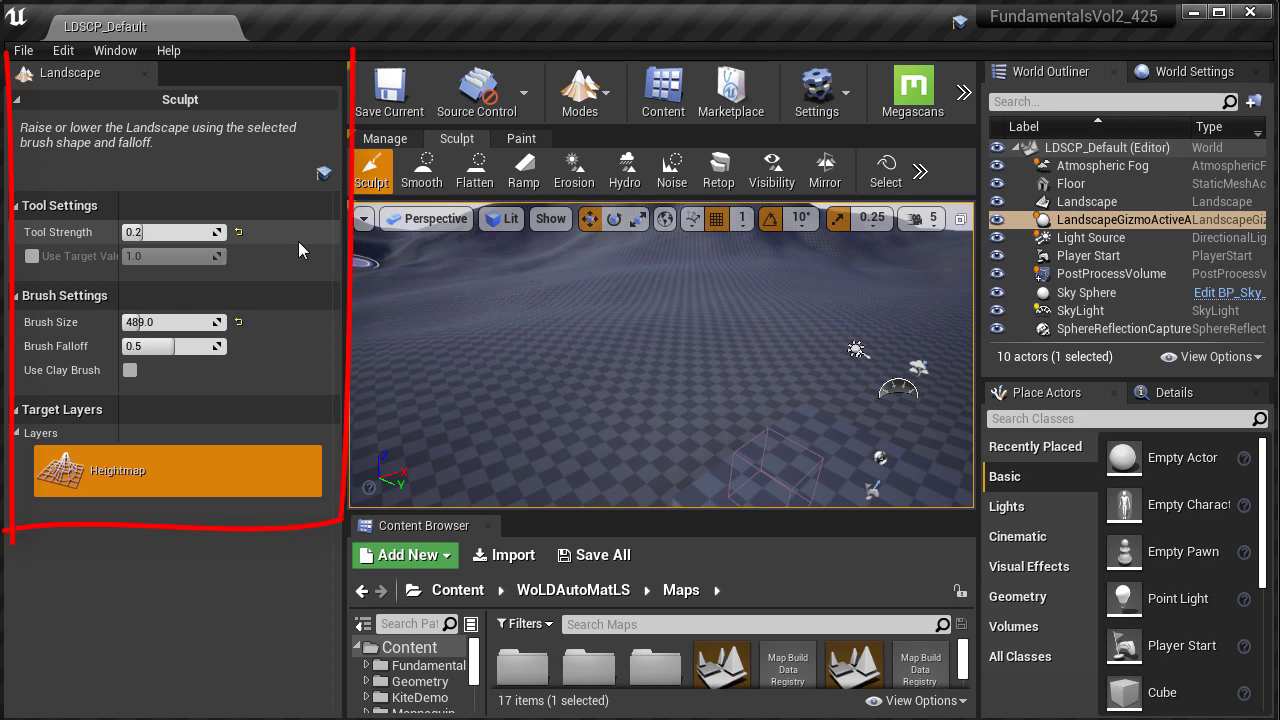
click(421, 170)
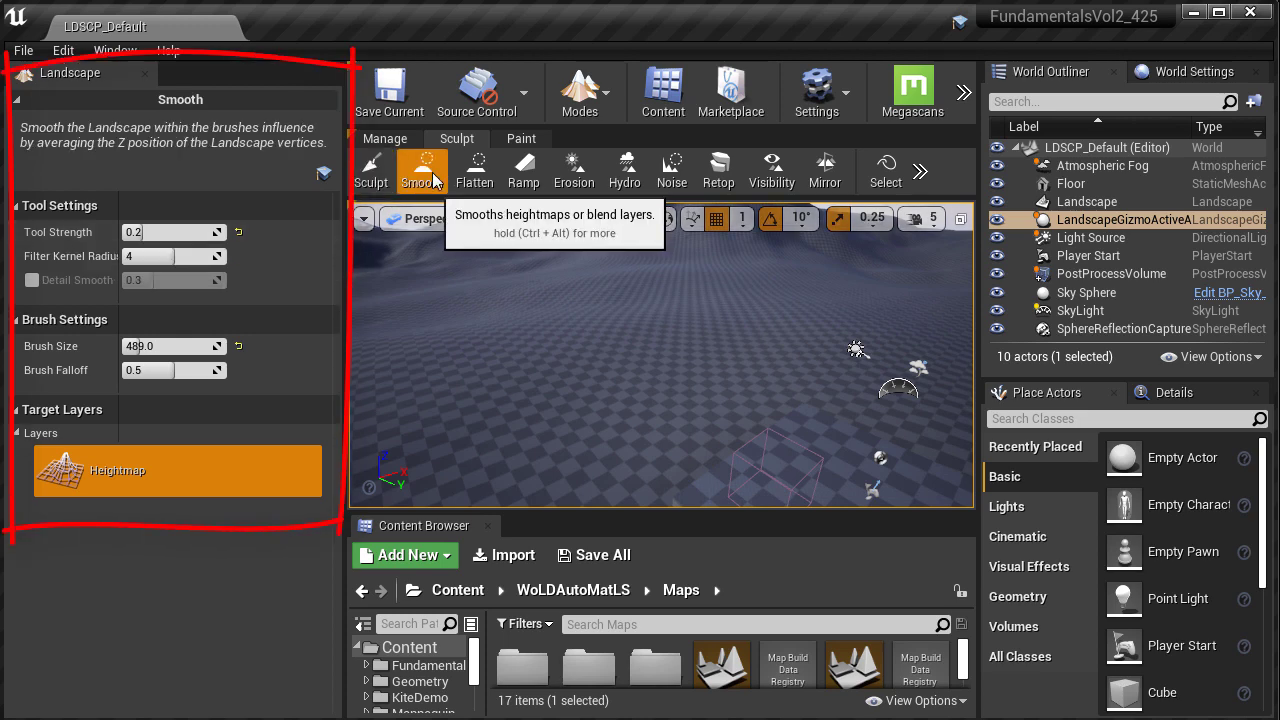
click(474, 172)
click(522, 166)
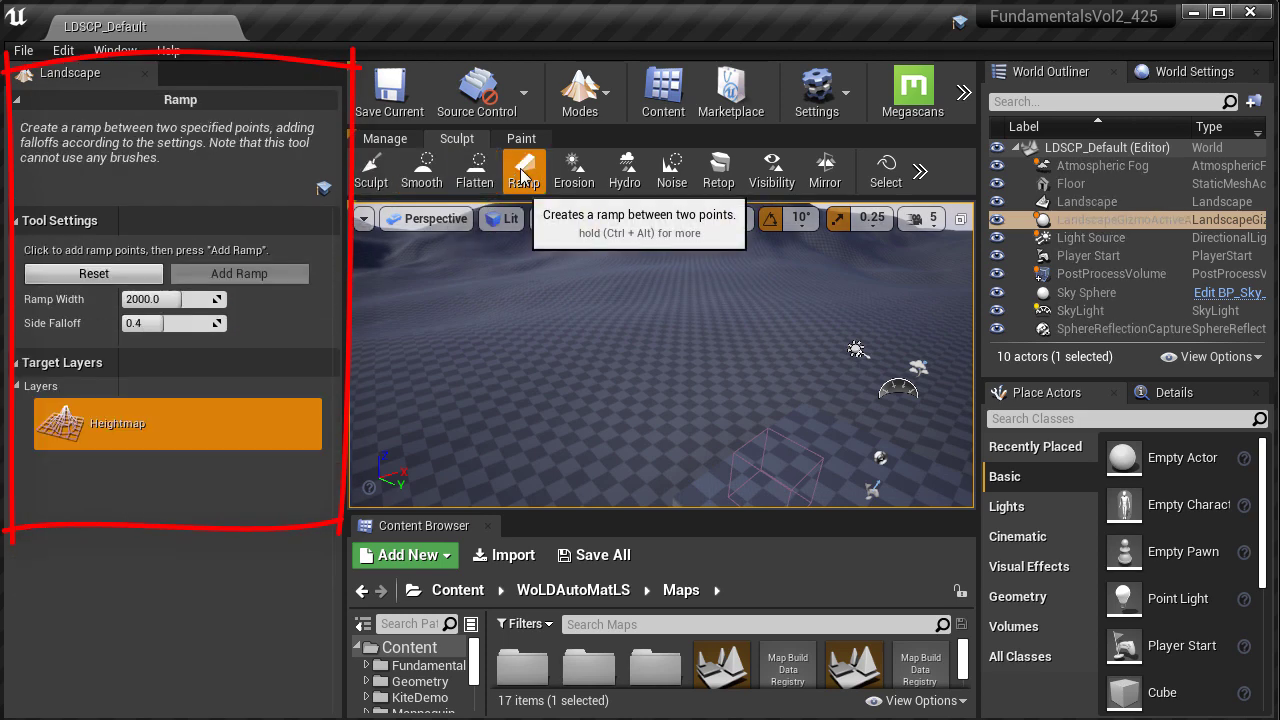
click(521, 138)
click(420, 170)
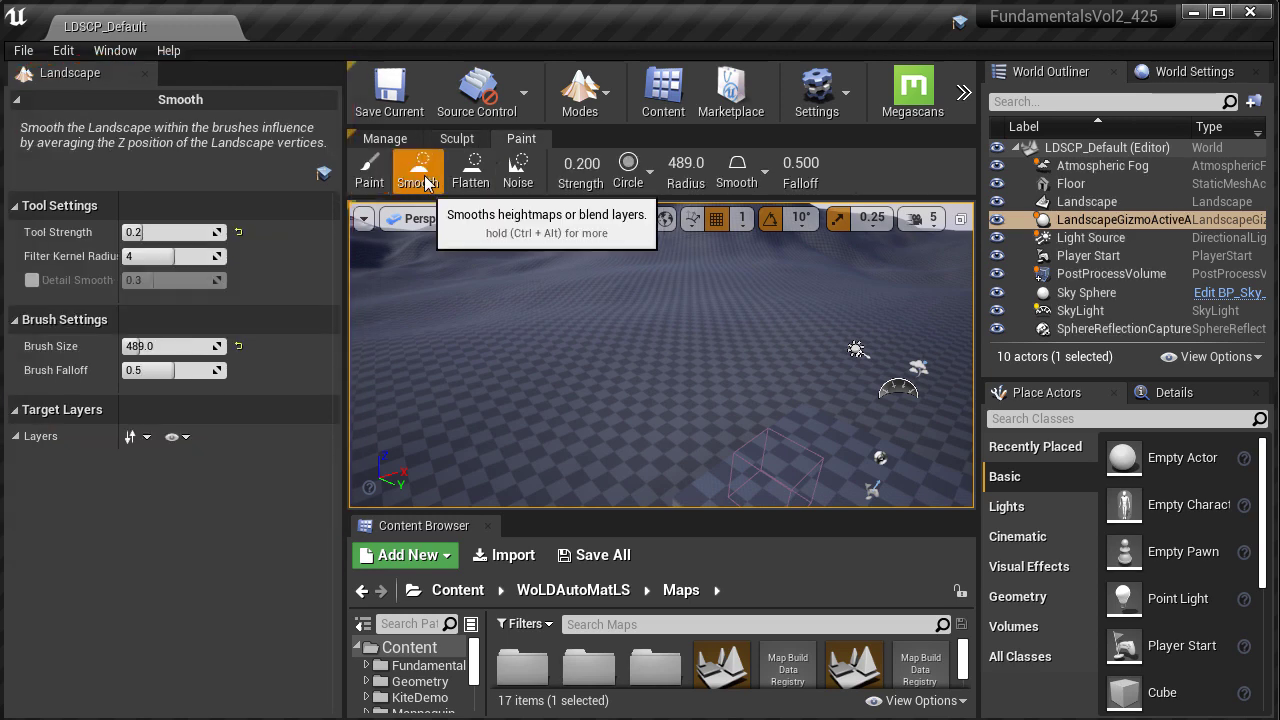
click(471, 172)
click(516, 178)
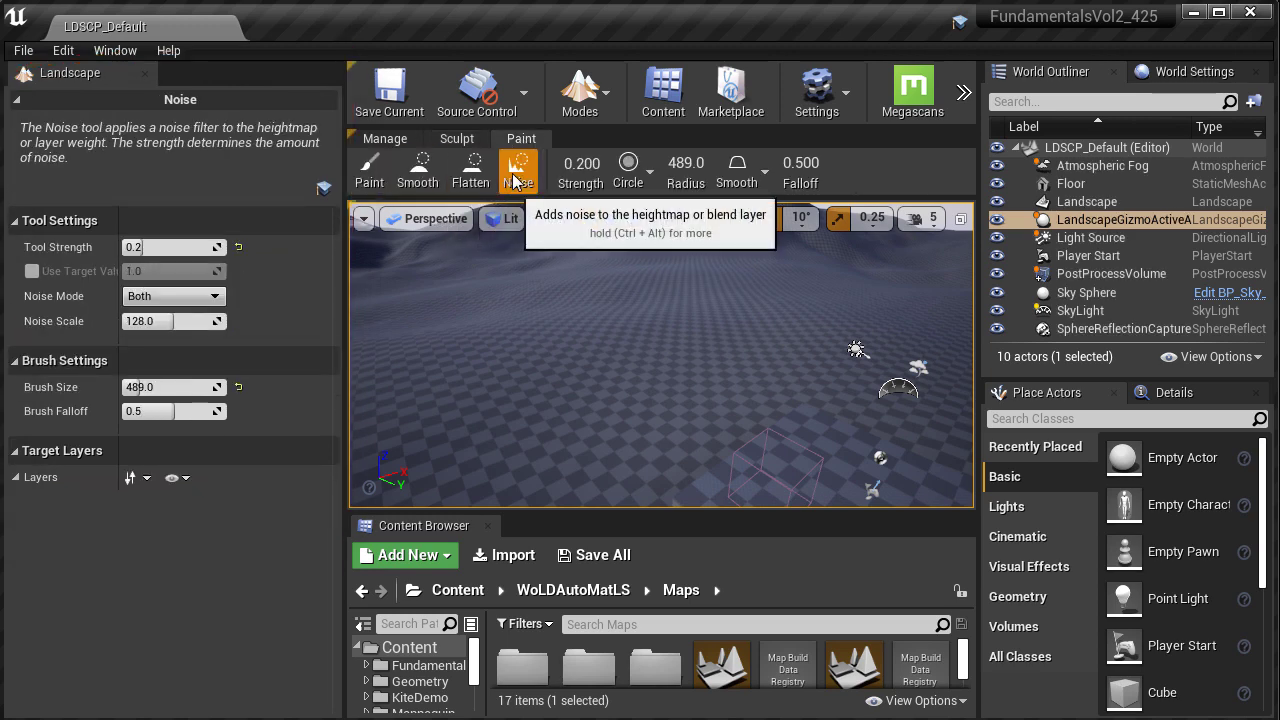
click(457, 140)
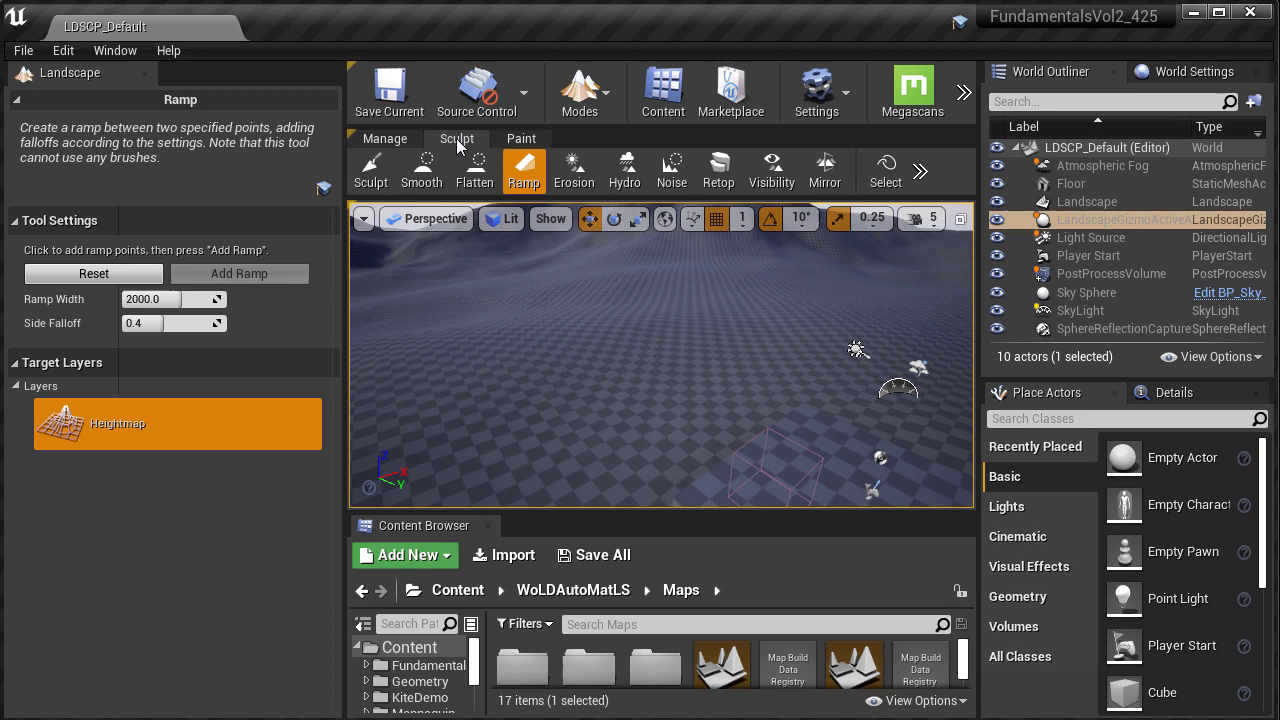
click(379, 173)
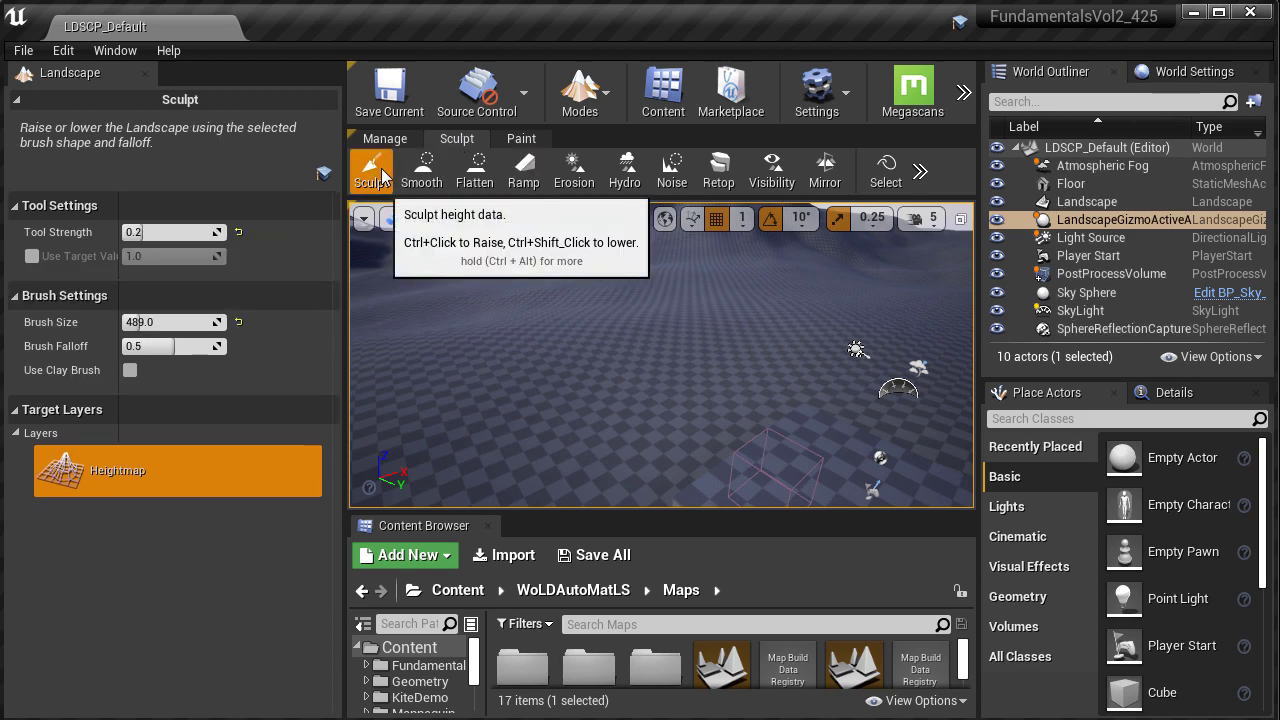
click(921, 173)
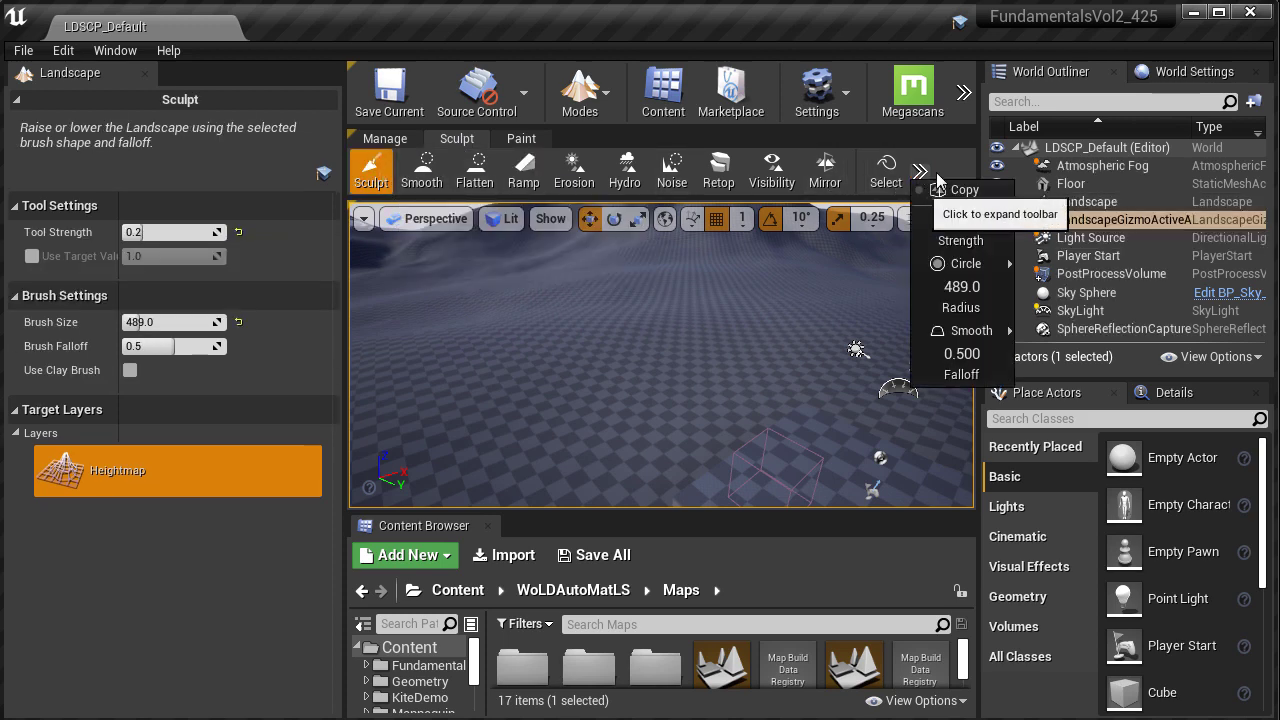
mouse_move(968, 266)
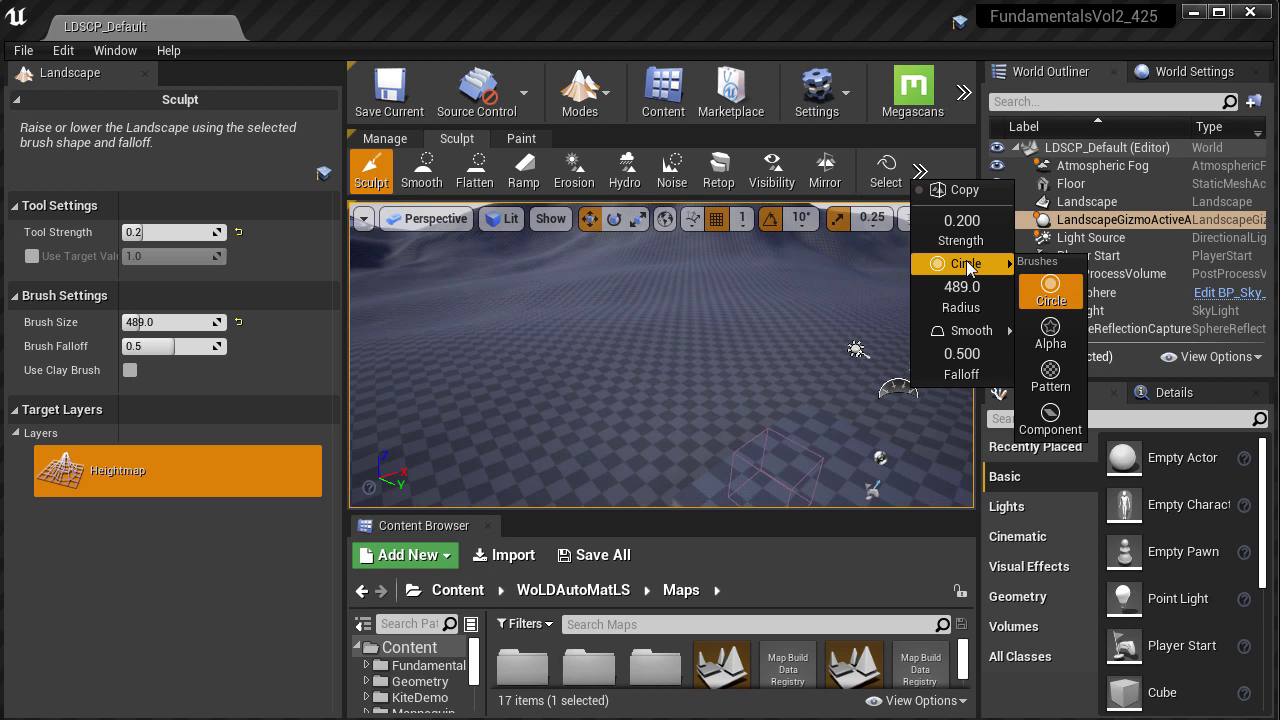
mouse_move(970, 340)
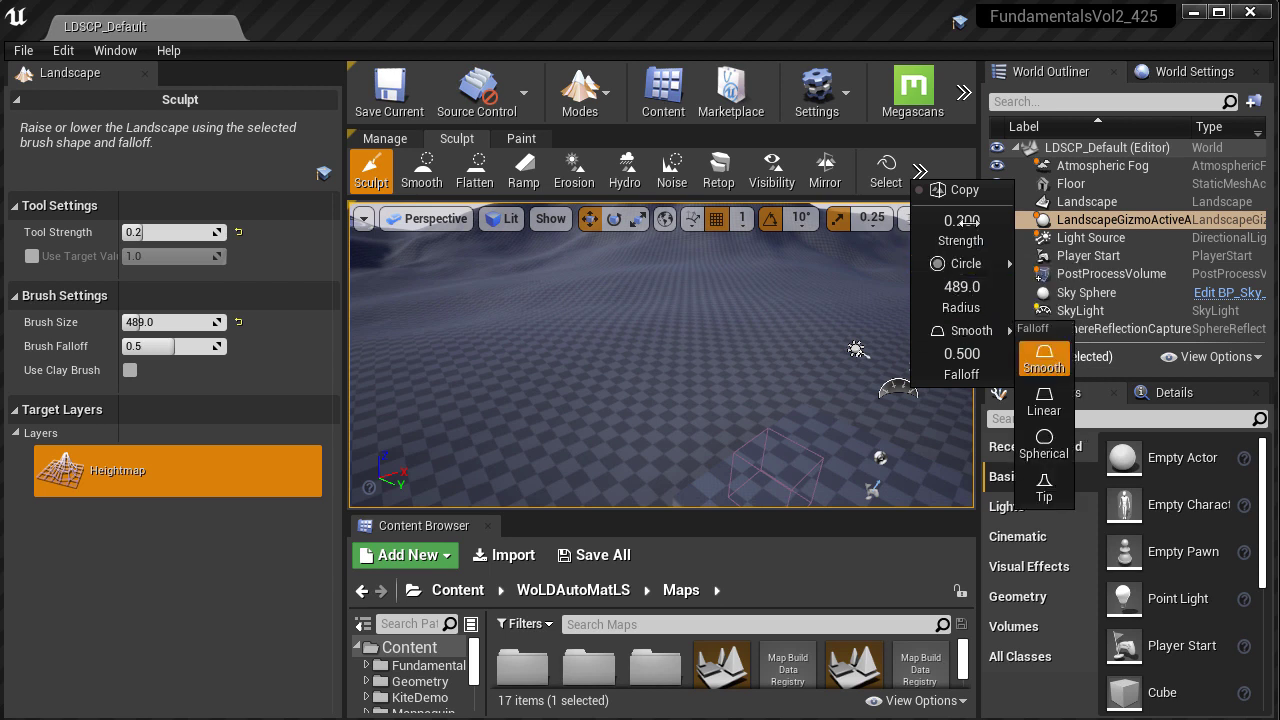
- Check the Paint tool's Brush and Falloff options, then switch to Manage's Component Selection
click(279, 415)
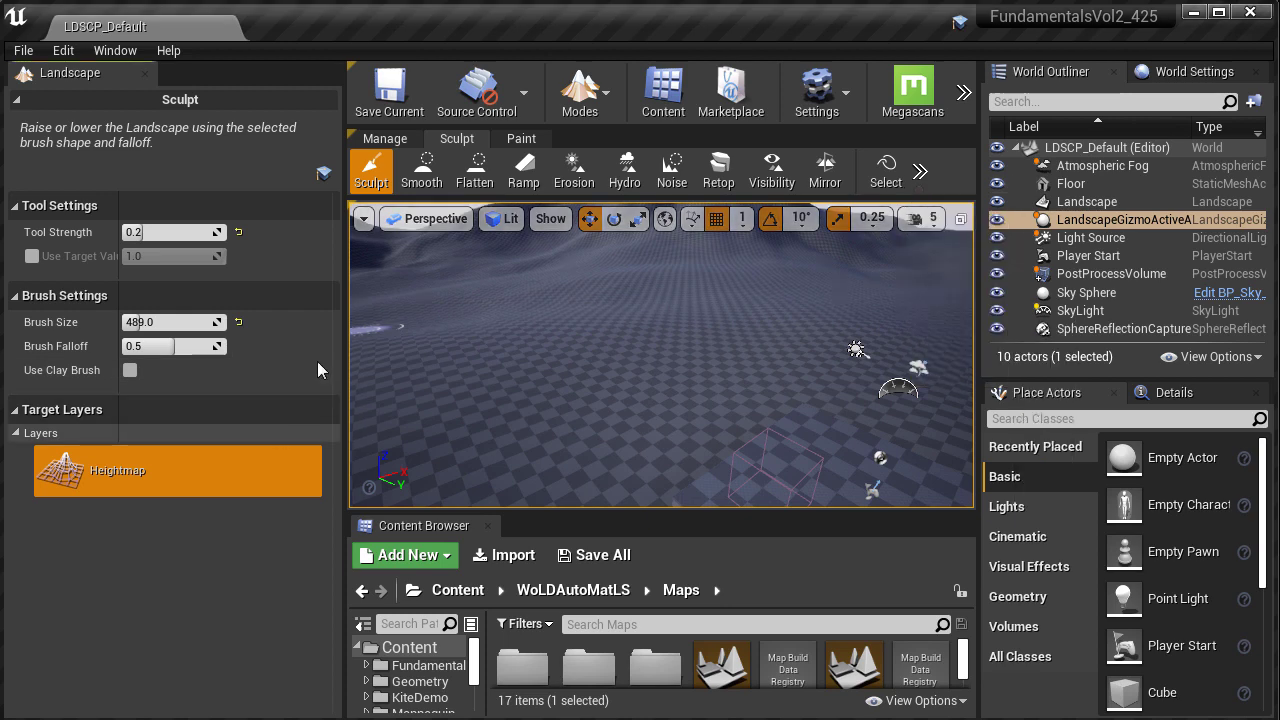
click(521, 138)
click(630, 176)
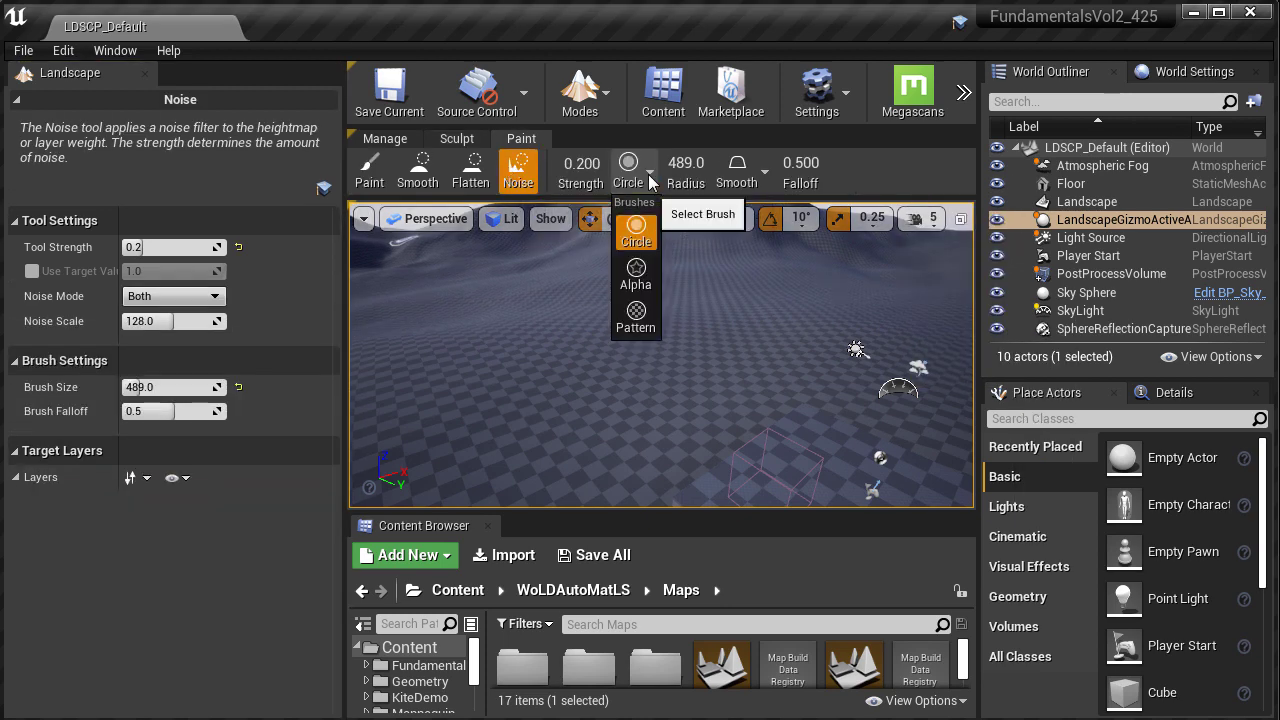
click(765, 178)
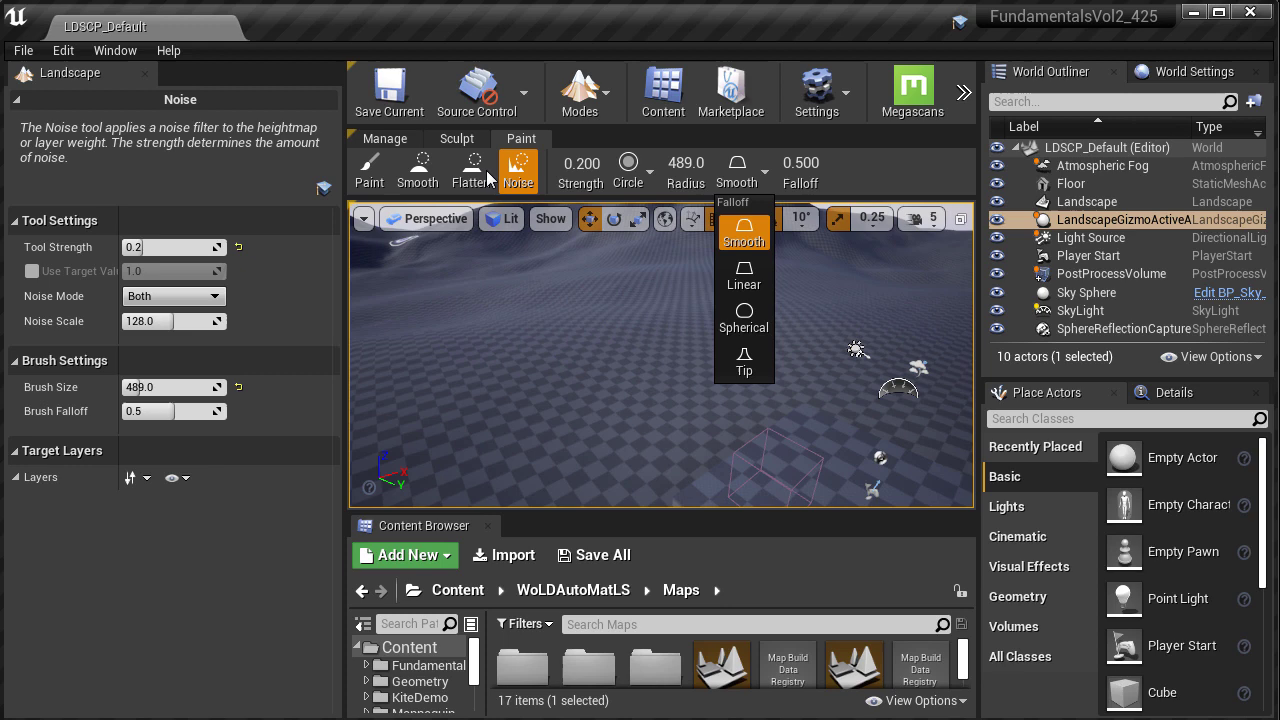
click(376, 178)
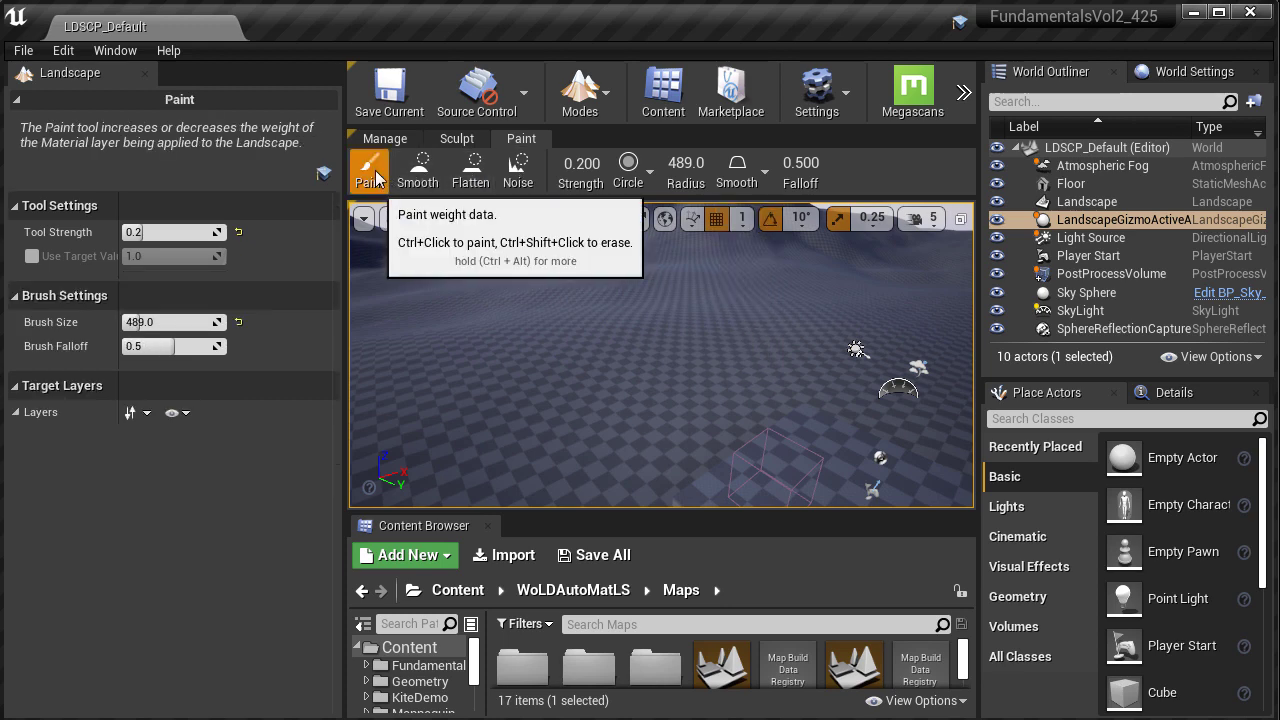
click(388, 140)
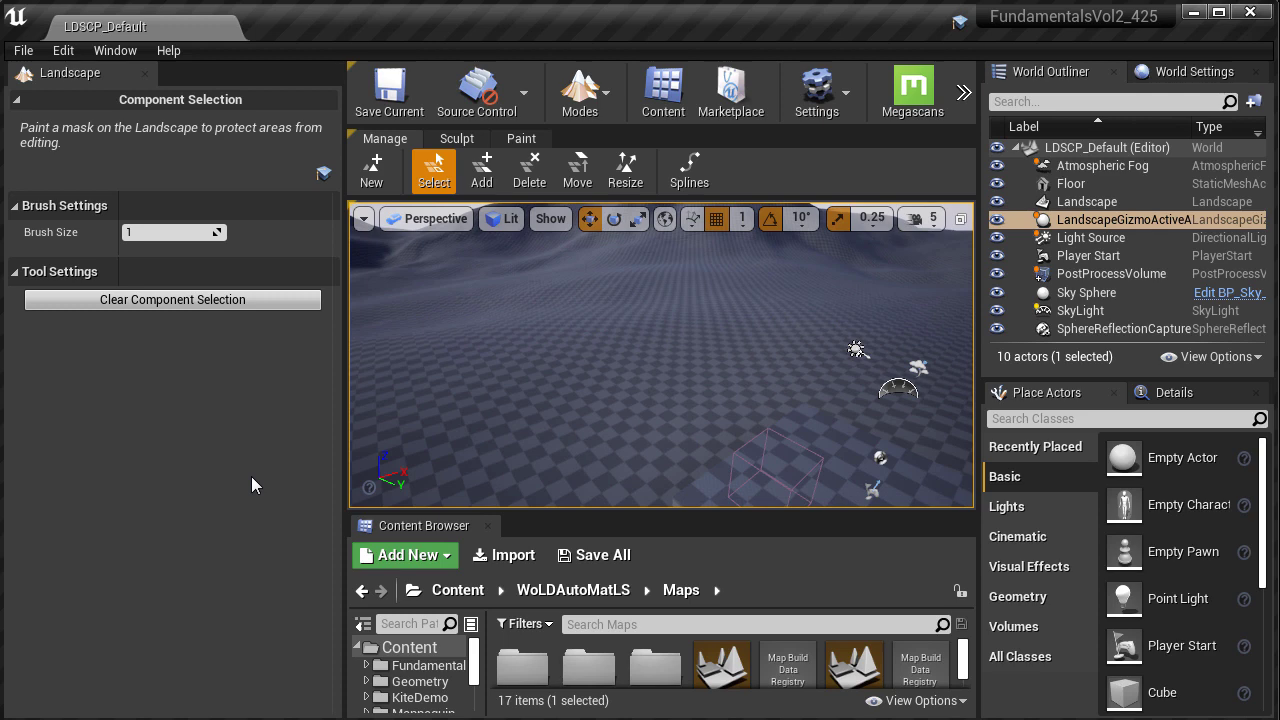
- Exit Landscape mode with Shift+1, tilt the camera up to the hills, and toggle Landscape again
key(shift+1)
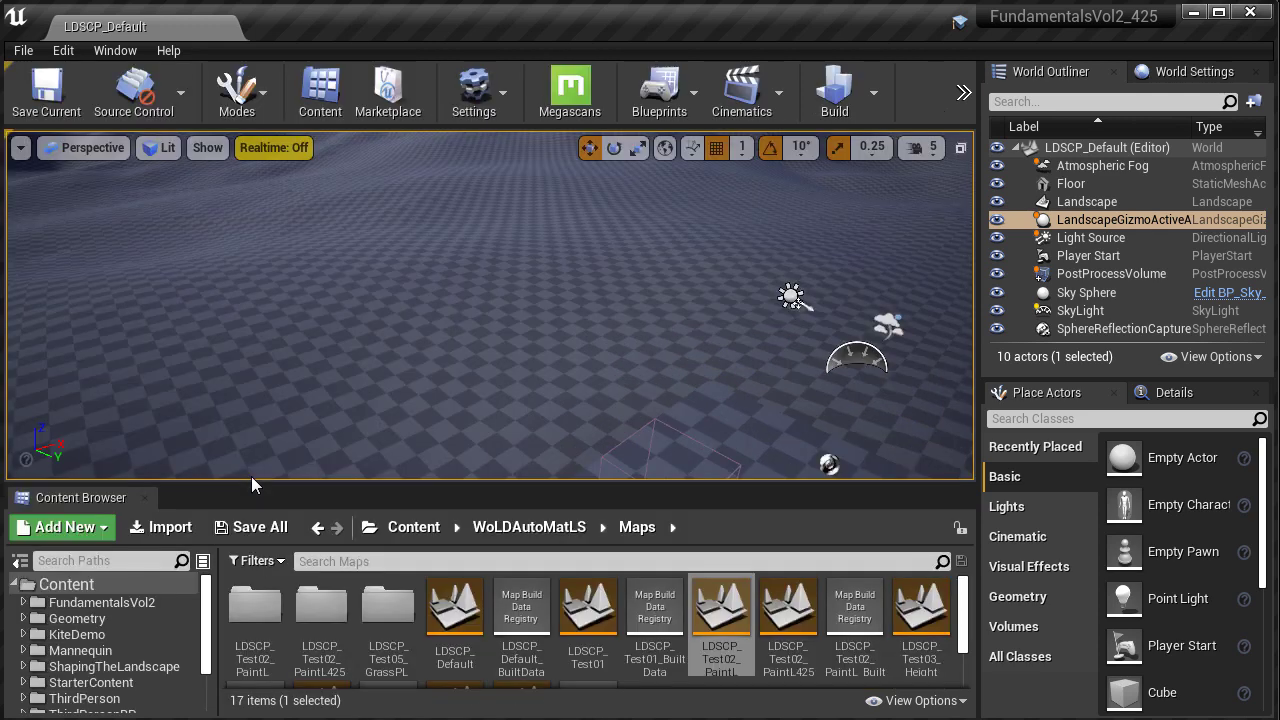
right_drag(251, 476, 251, 430)
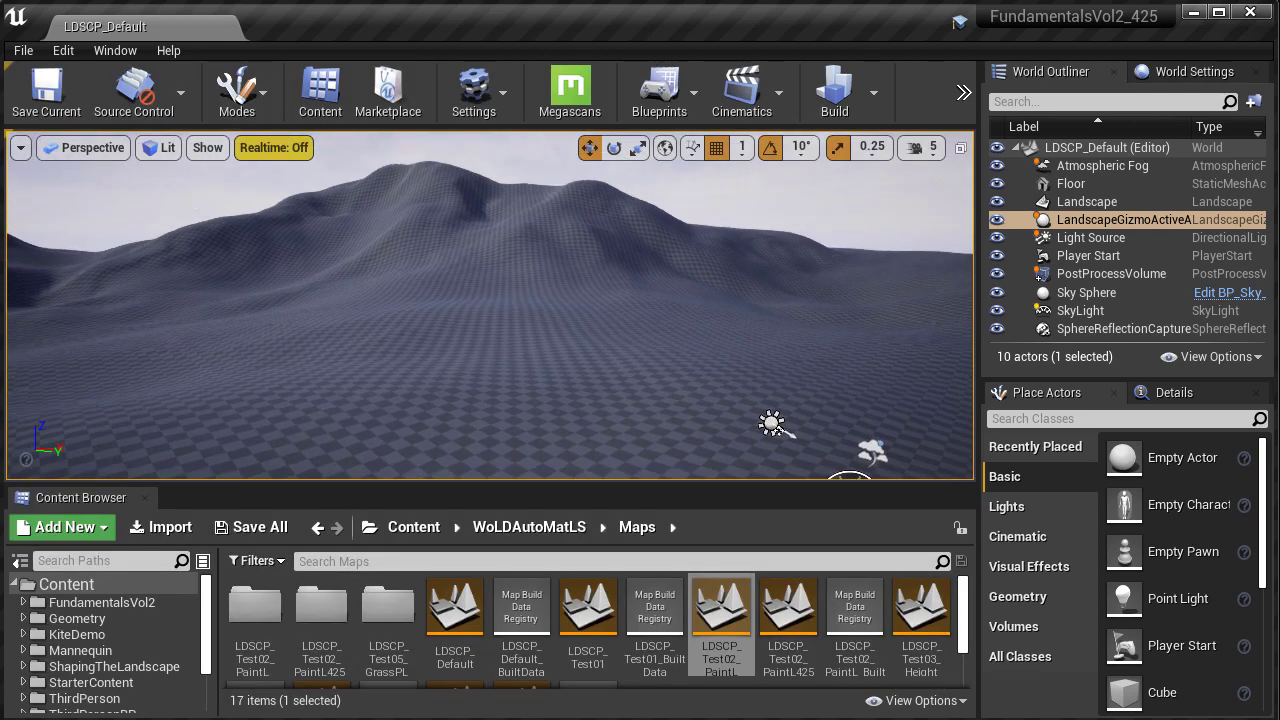
key(shift+3)
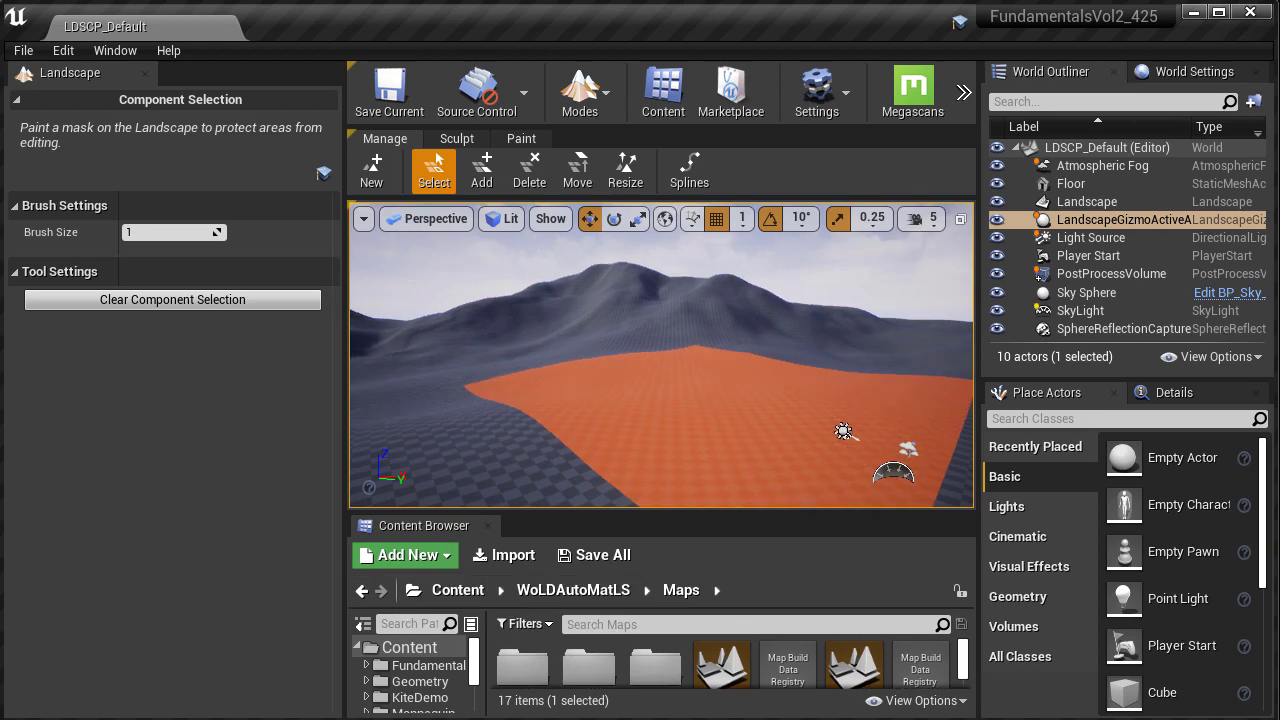
key(shift+1)
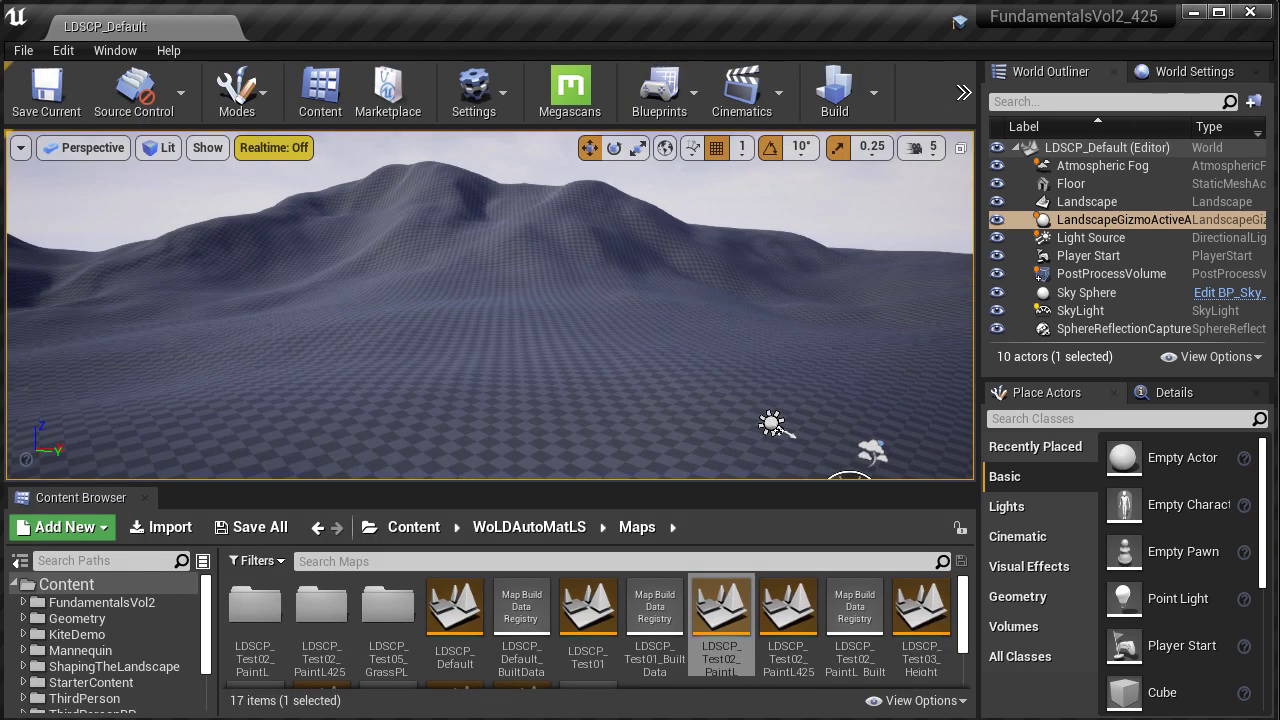